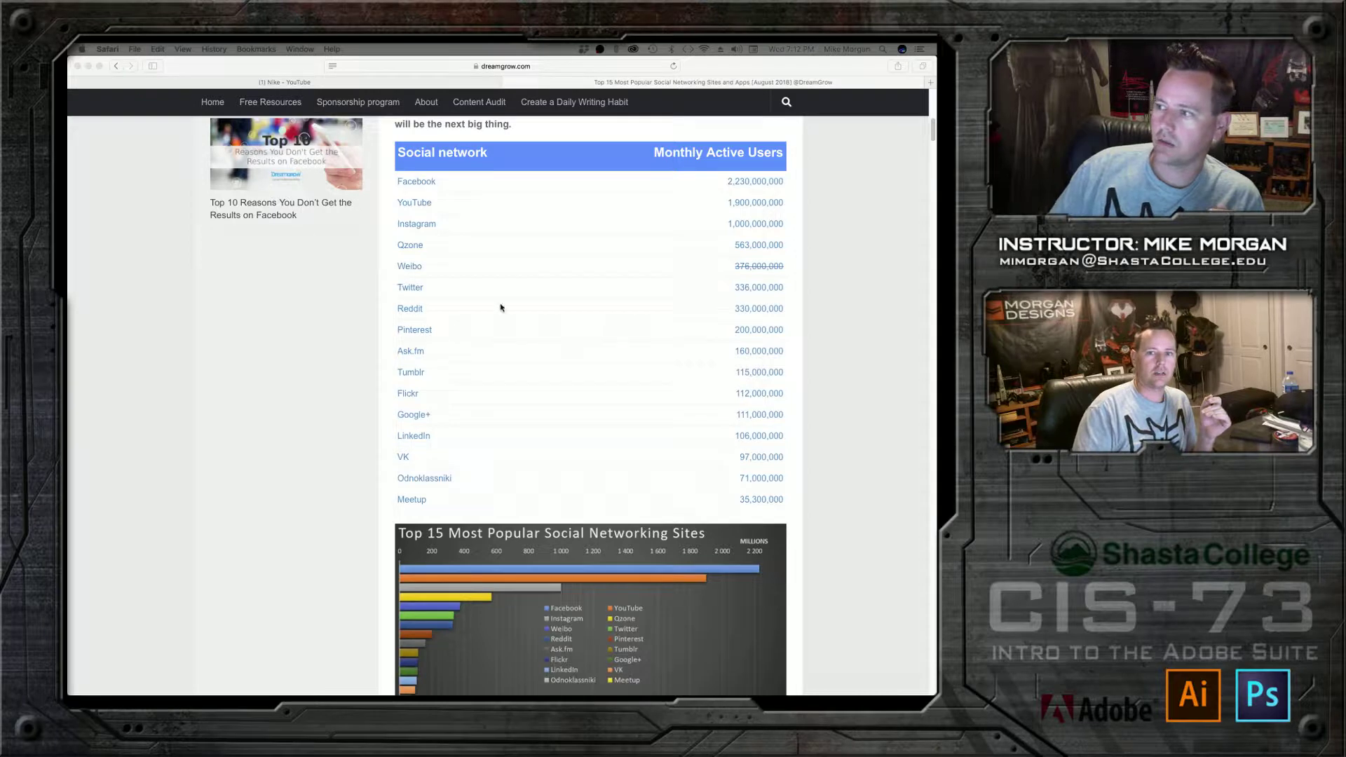
# Step: Minimize the browser and view the Social media Prime Artist Glove.psd artwork in Photoshop at 66.7% zoom
pyautogui.click(89, 66)
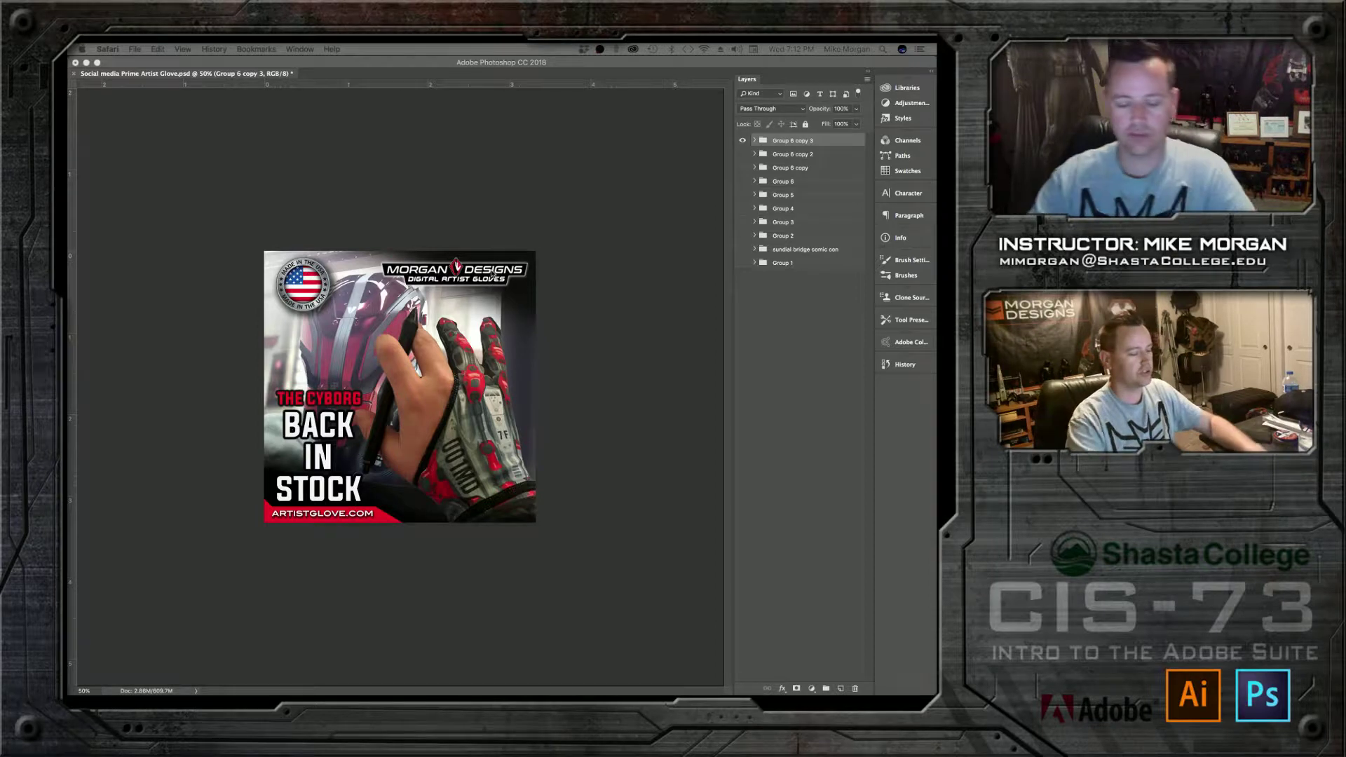
pyautogui.click(391, 193)
pyautogui.press('super+equal')
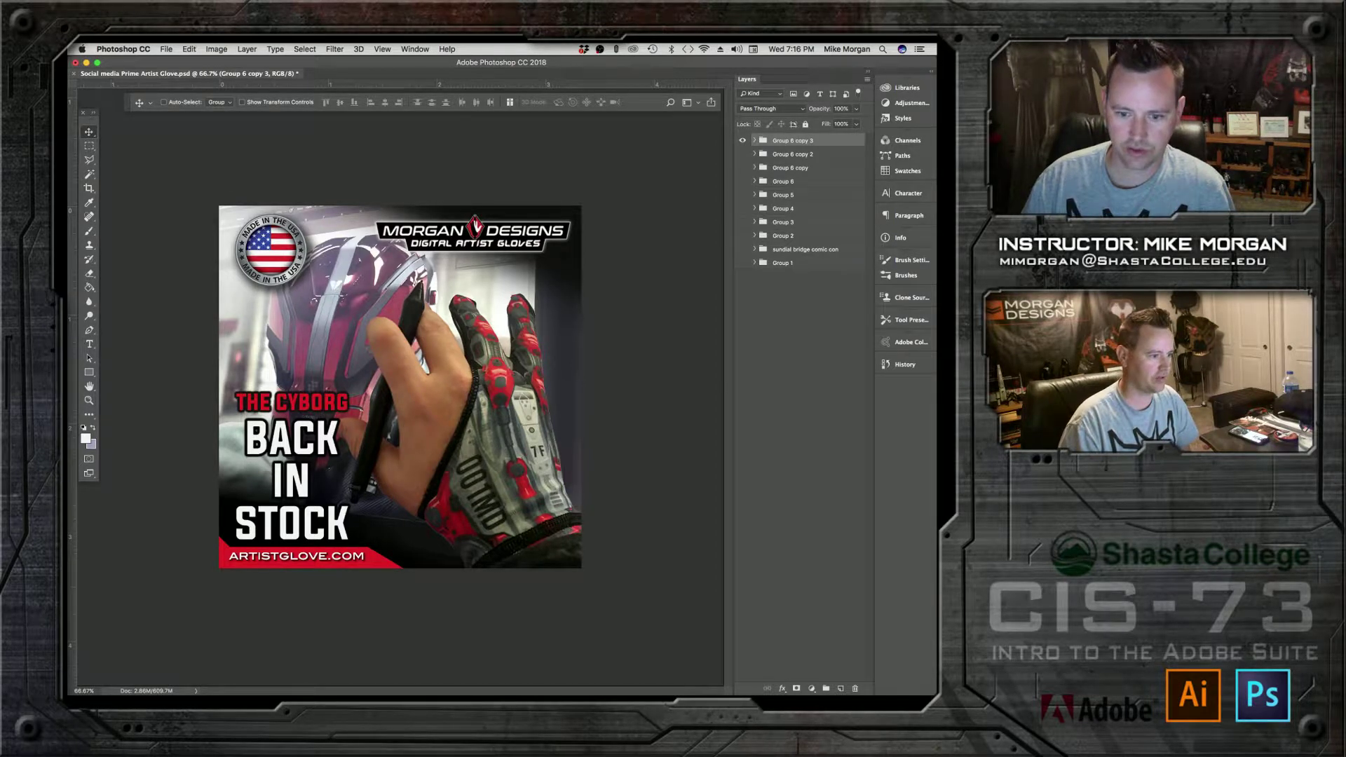
pyautogui.press('Tab')
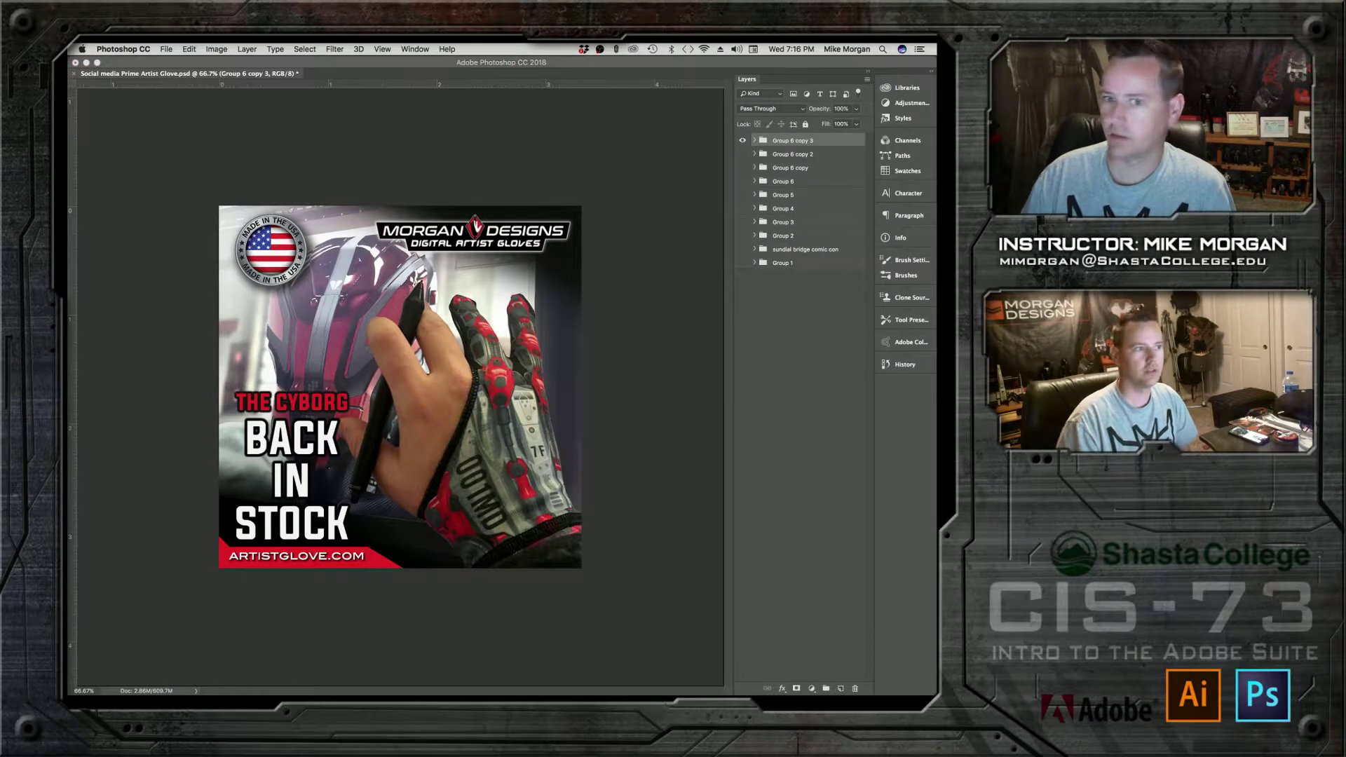
# Step: Switch to Illustrator, expand its window to fill the screen, and show both Medium Rectangle Counter layouts
pyautogui.press('super+Tab')
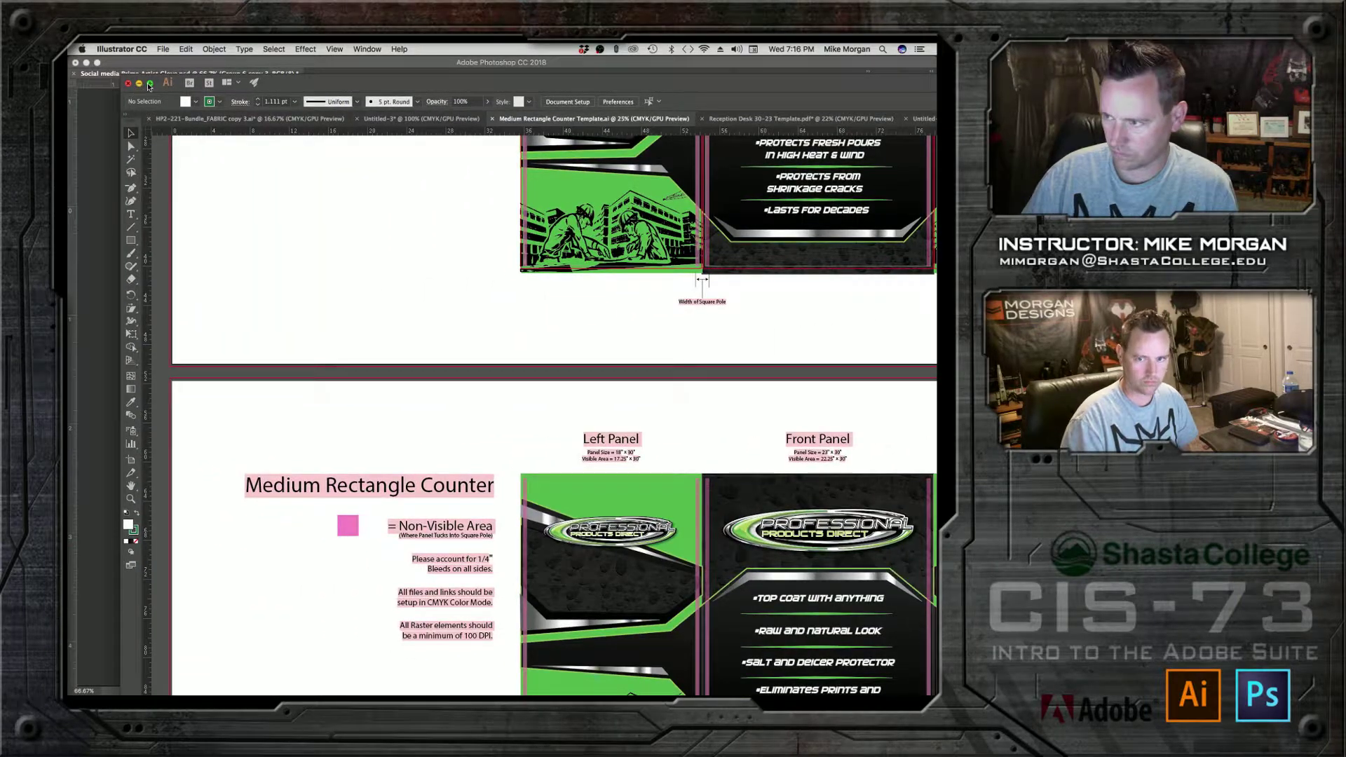
pyautogui.click(149, 84)
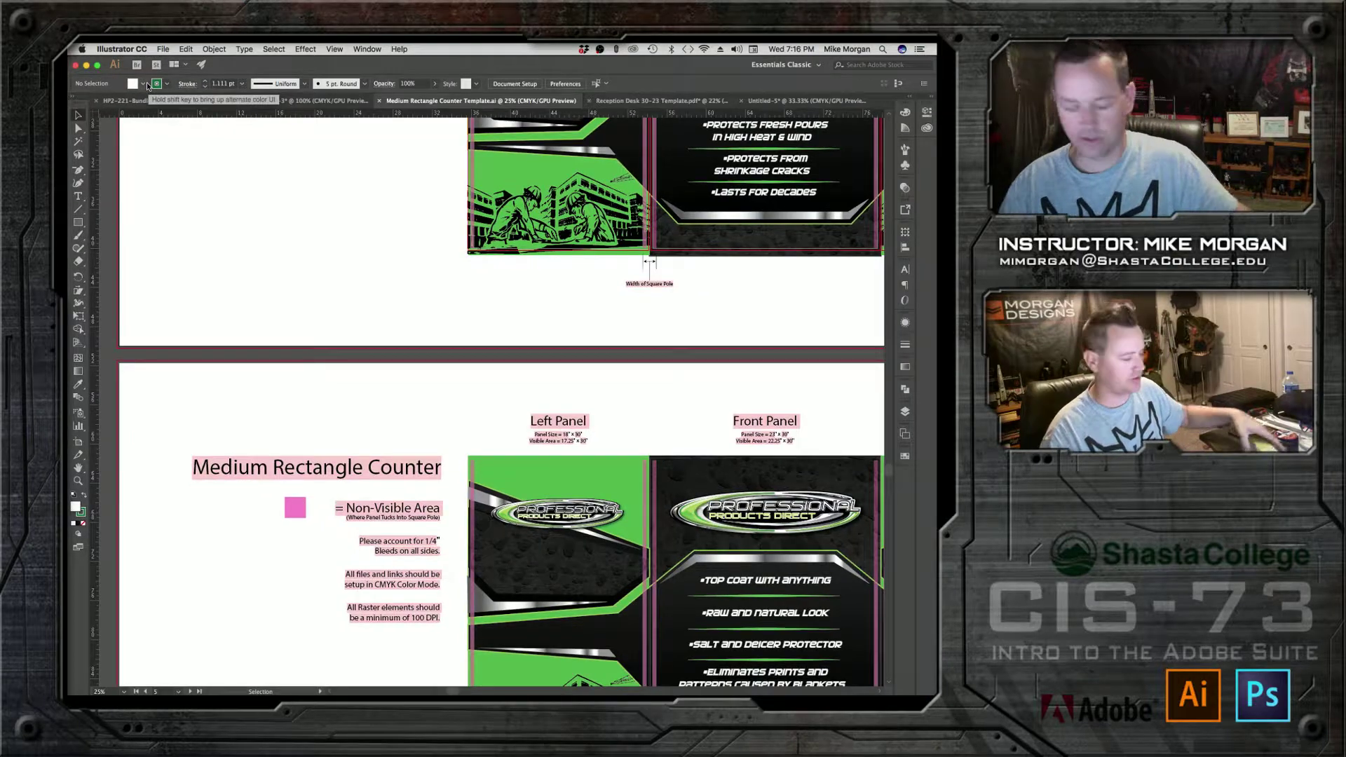
pyautogui.press('super+minus')
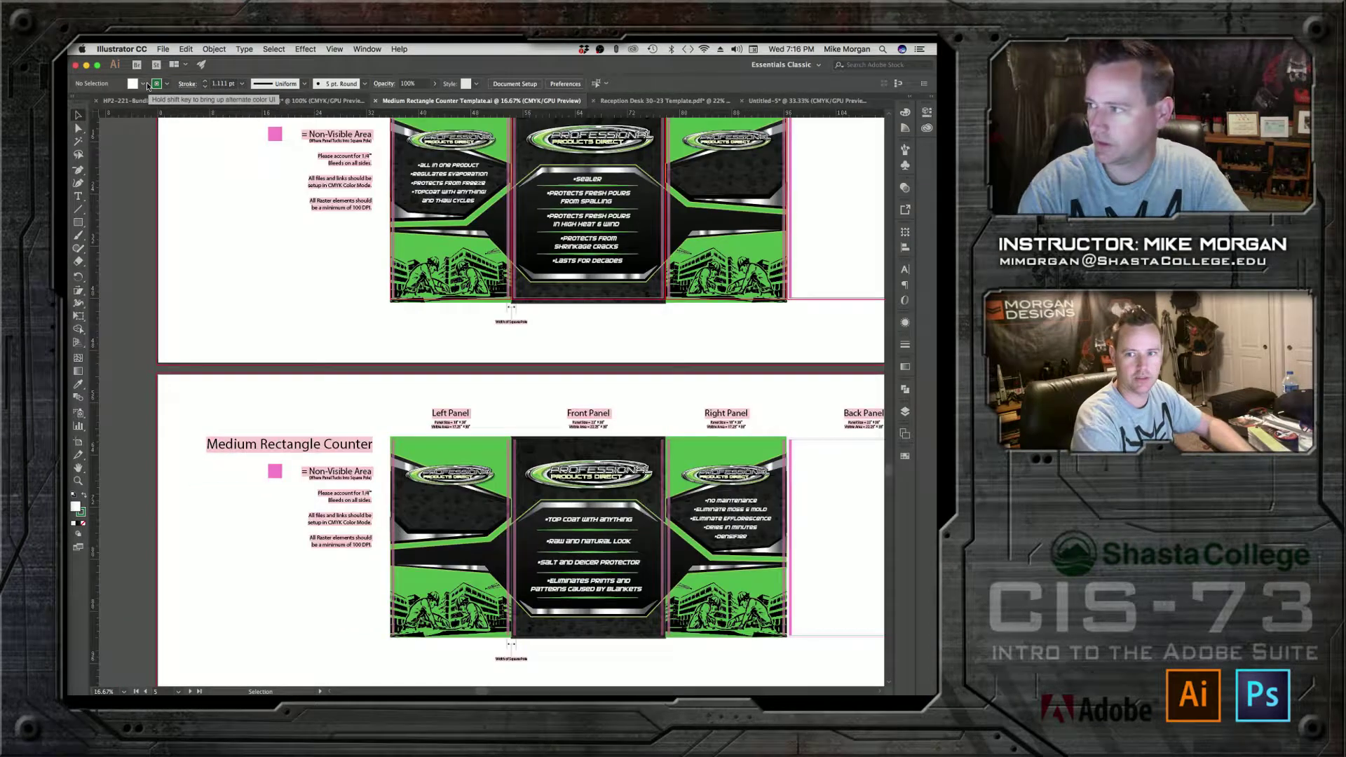
pyautogui.press('super+minus')
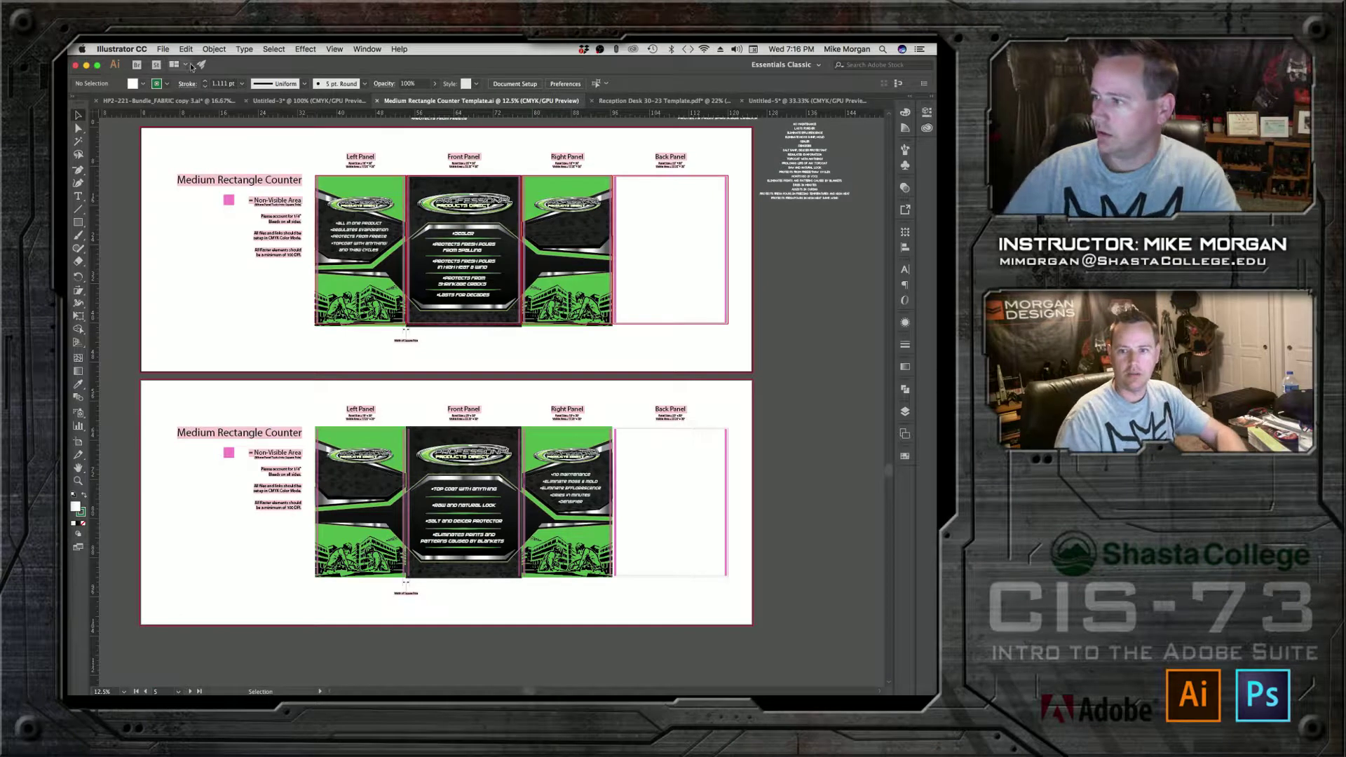
# Step: Open the PANTONE+ Solid Coated color book as a swatch library and enlarge it to show the full range of swatches
pyautogui.click(904, 456)
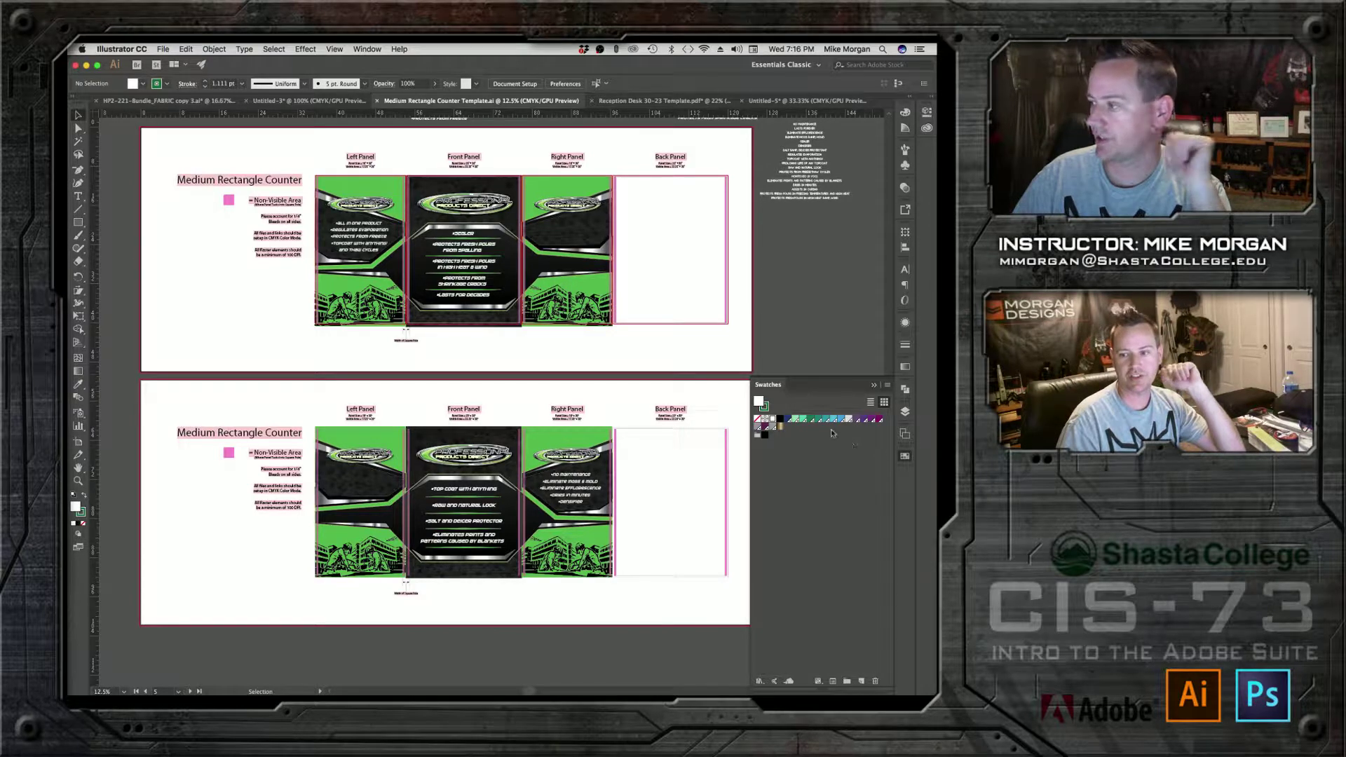
pyautogui.click(887, 386)
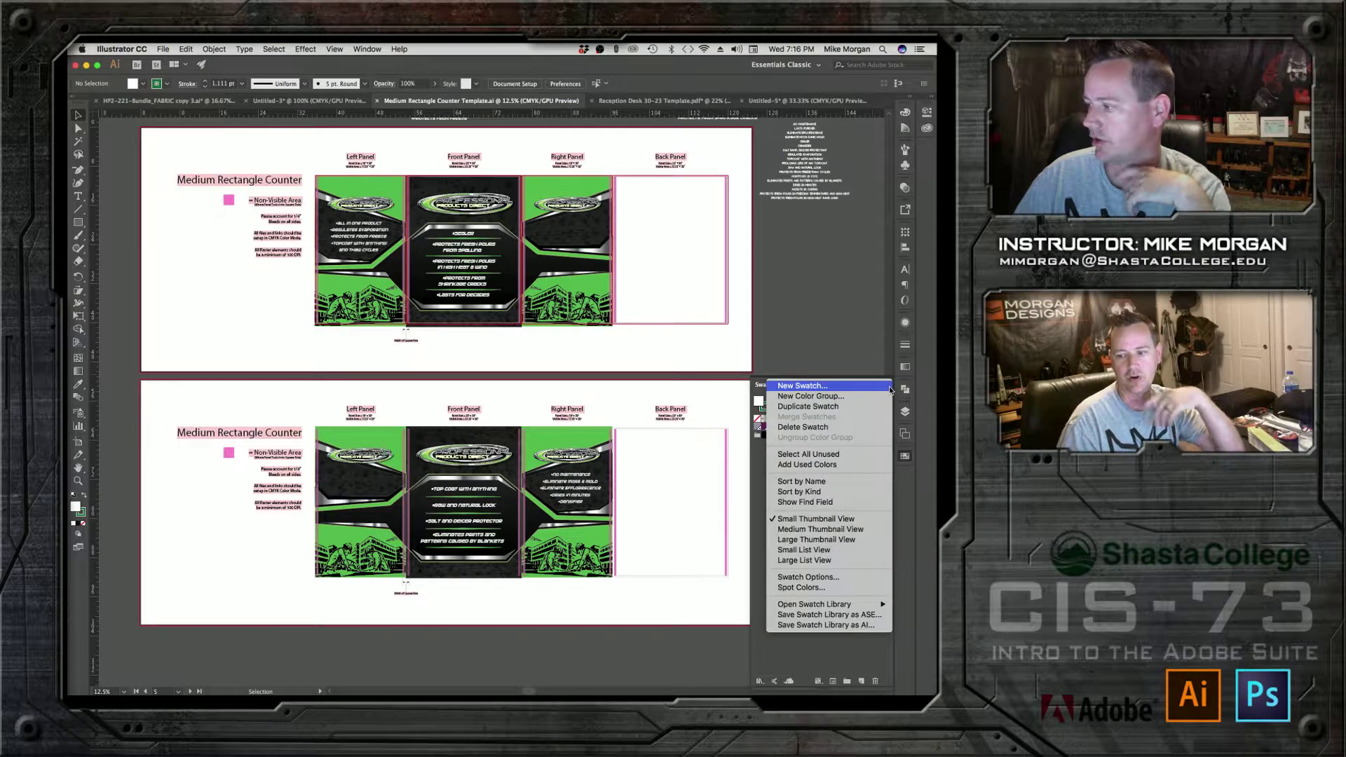
pyautogui.moveTo(827, 607)
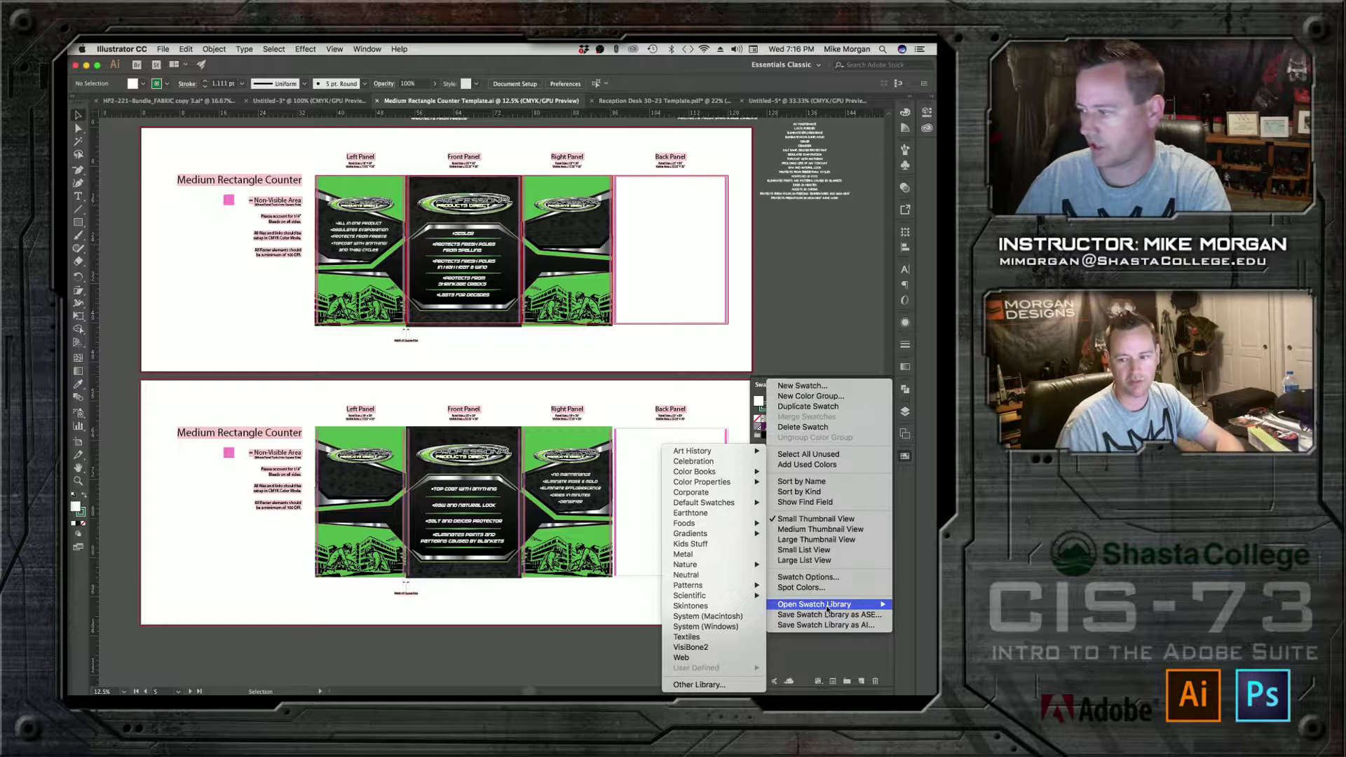
pyautogui.moveTo(726, 485)
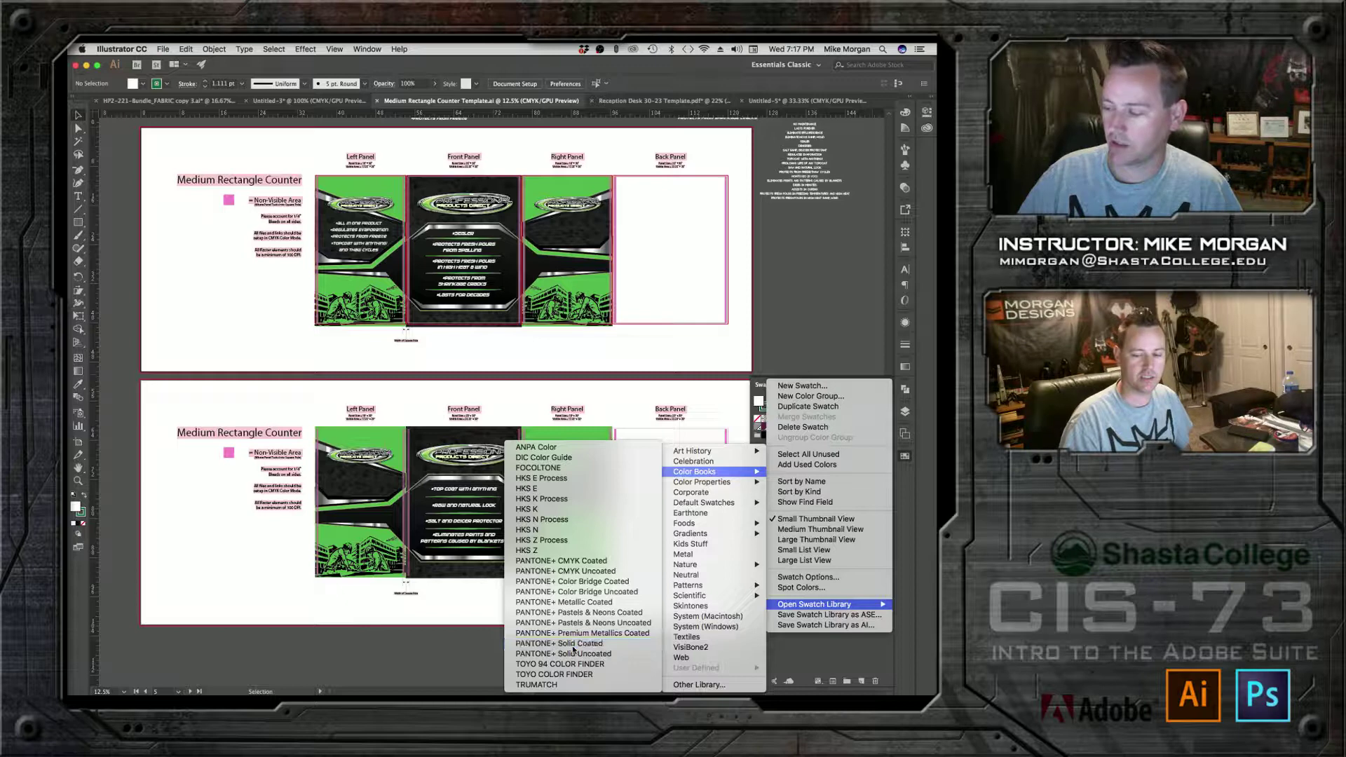
pyautogui.click(573, 650)
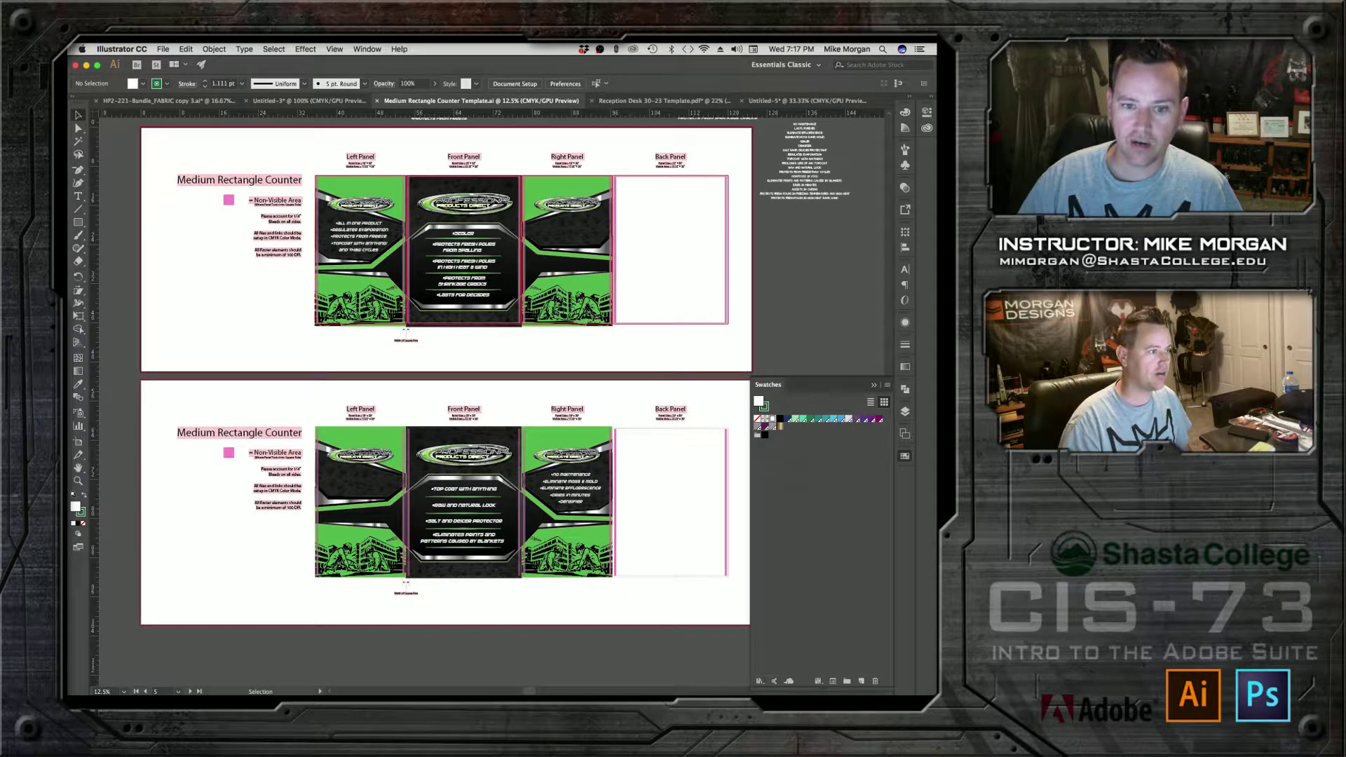
pyautogui.moveTo(503, 266); pyautogui.dragTo(364, 144)
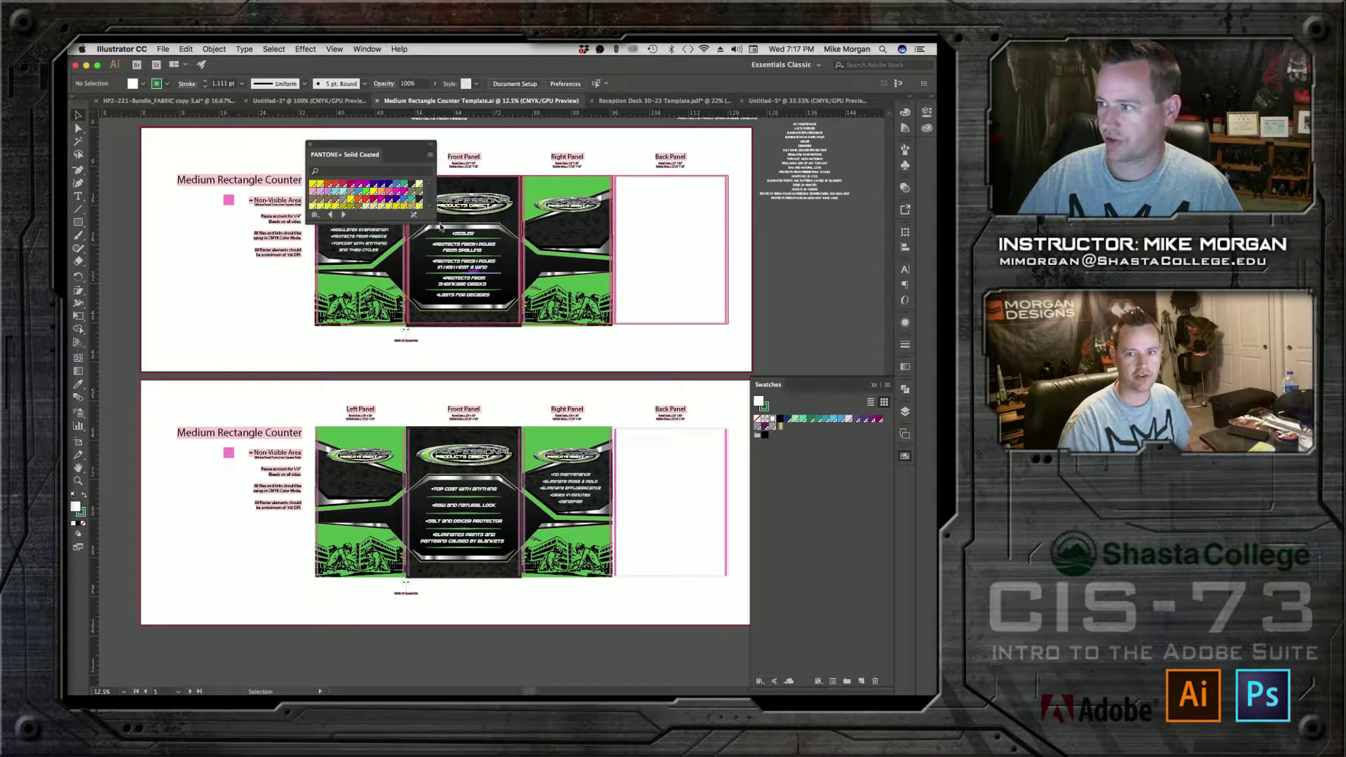
pyautogui.moveTo(439, 223); pyautogui.dragTo(604, 561)
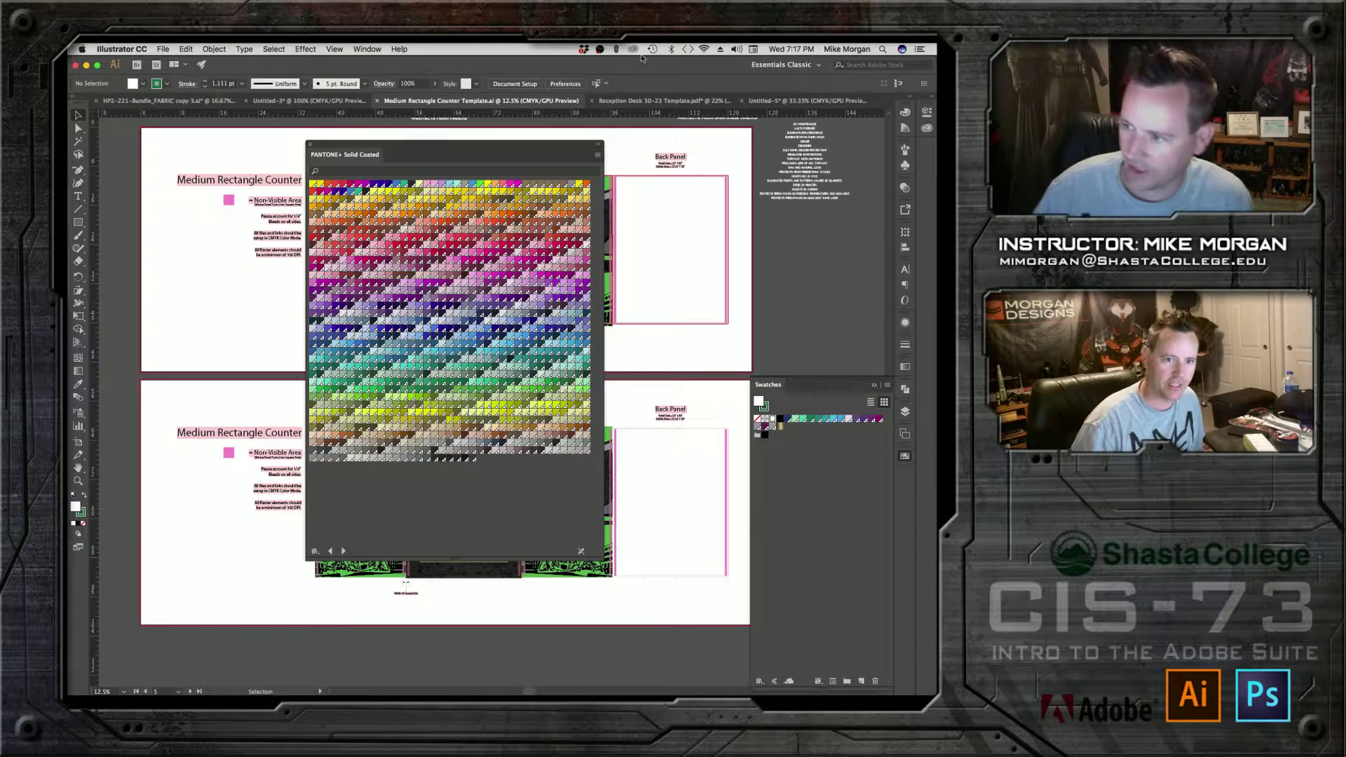
# Step: Draw a rectangle, resize it to about 32.5 by 28.3 in, and place it on the empty canvas below the lower counter layout
pyautogui.click(78, 222)
pyautogui.moveTo(173, 260); pyautogui.dragTo(524, 591)
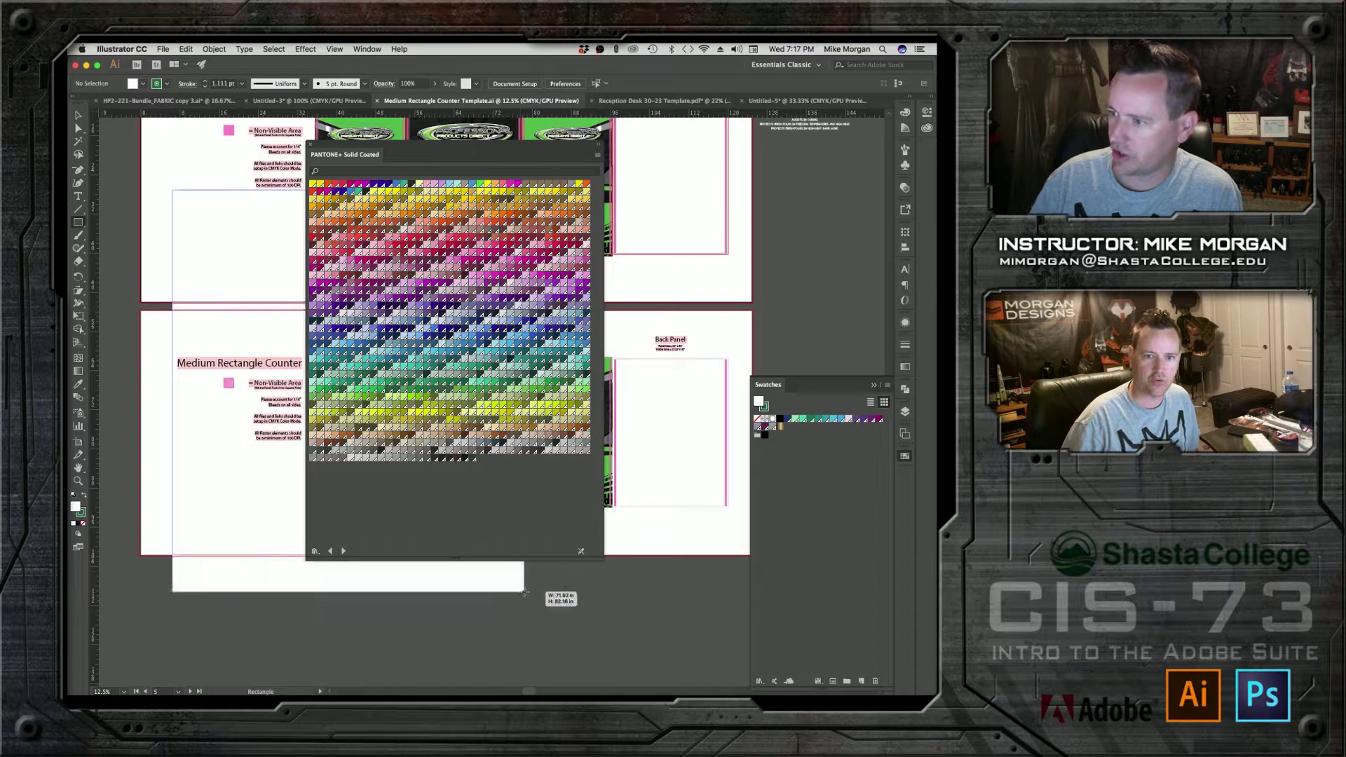
pyautogui.click(77, 116)
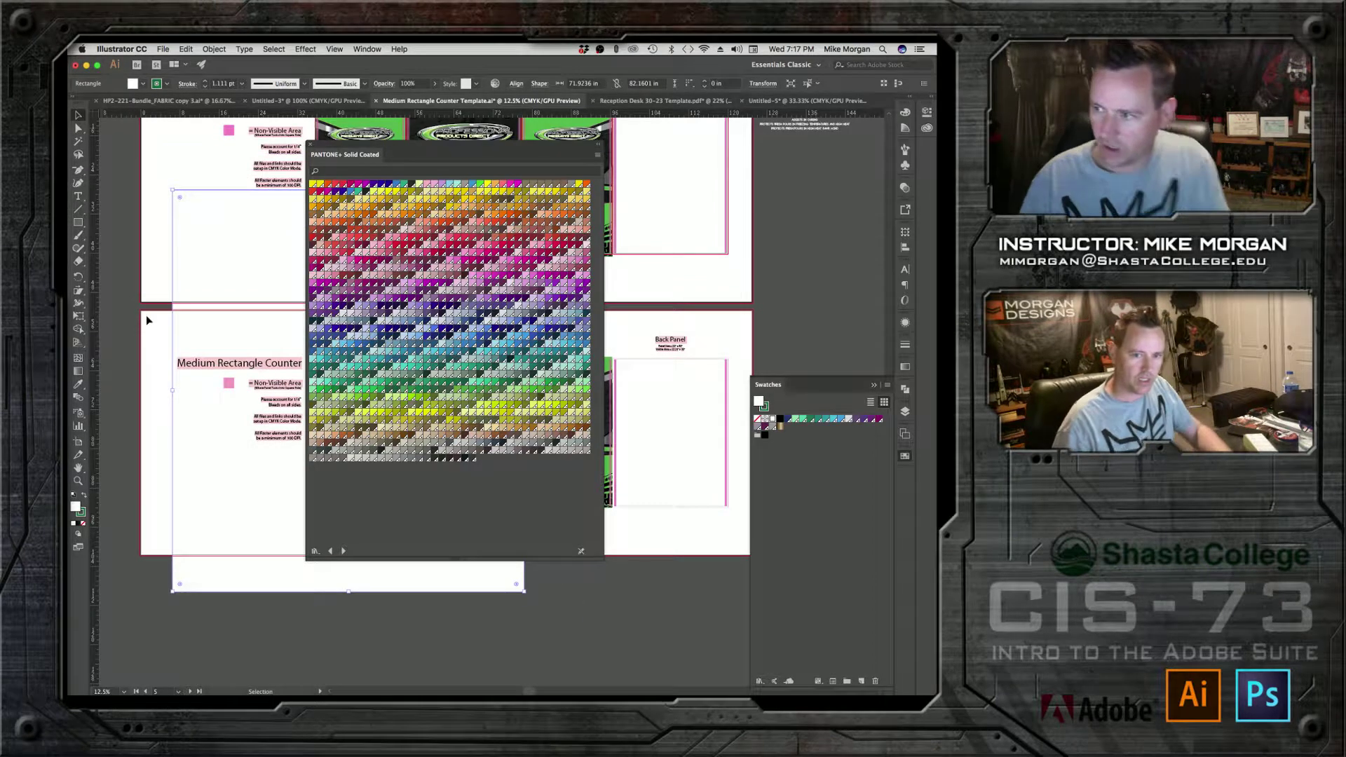
pyautogui.moveTo(150, 284); pyautogui.dragTo(429, 254)
pyautogui.moveTo(461, 357); pyautogui.dragTo(122, 517)
pyautogui.moveTo(156, 452); pyautogui.dragTo(170, 583)
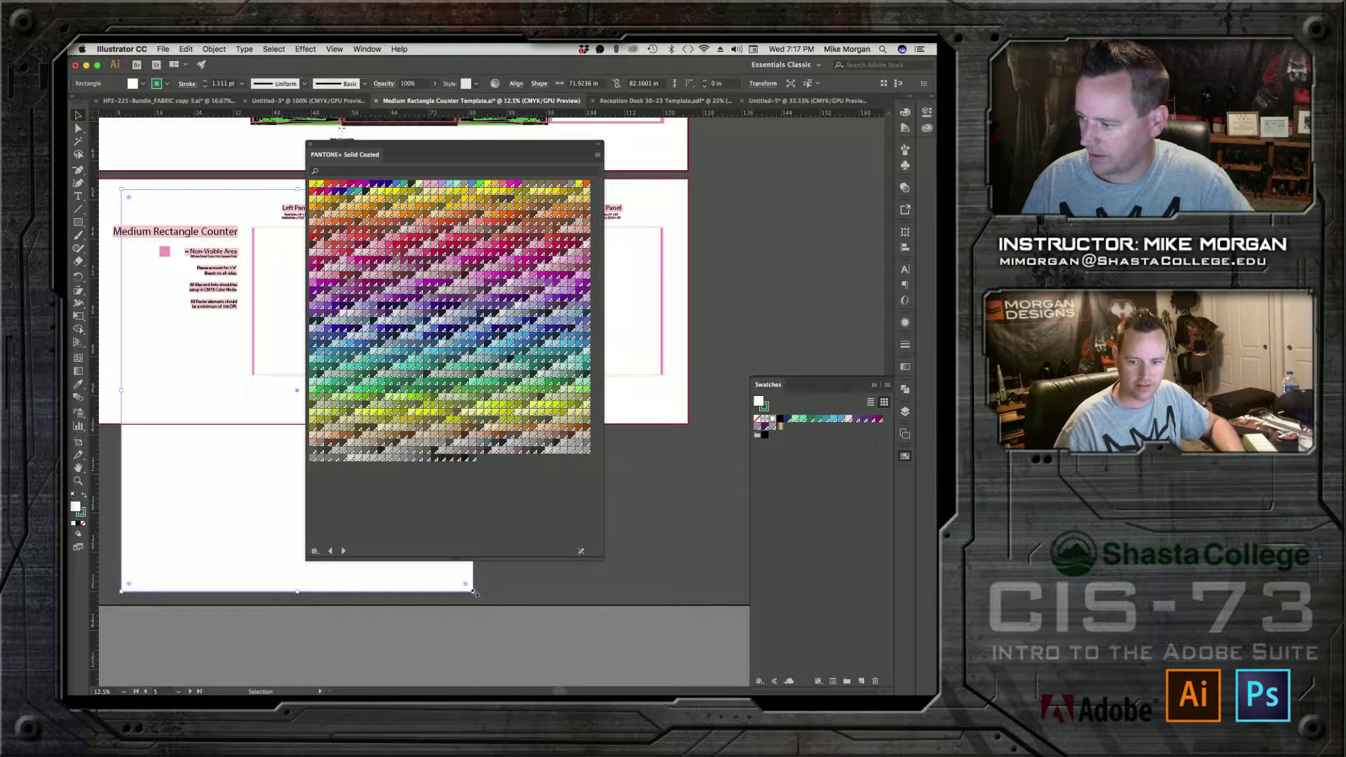
pyautogui.moveTo(472, 585); pyautogui.dragTo(280, 327)
pyautogui.moveTo(158, 303); pyautogui.dragTo(159, 544)
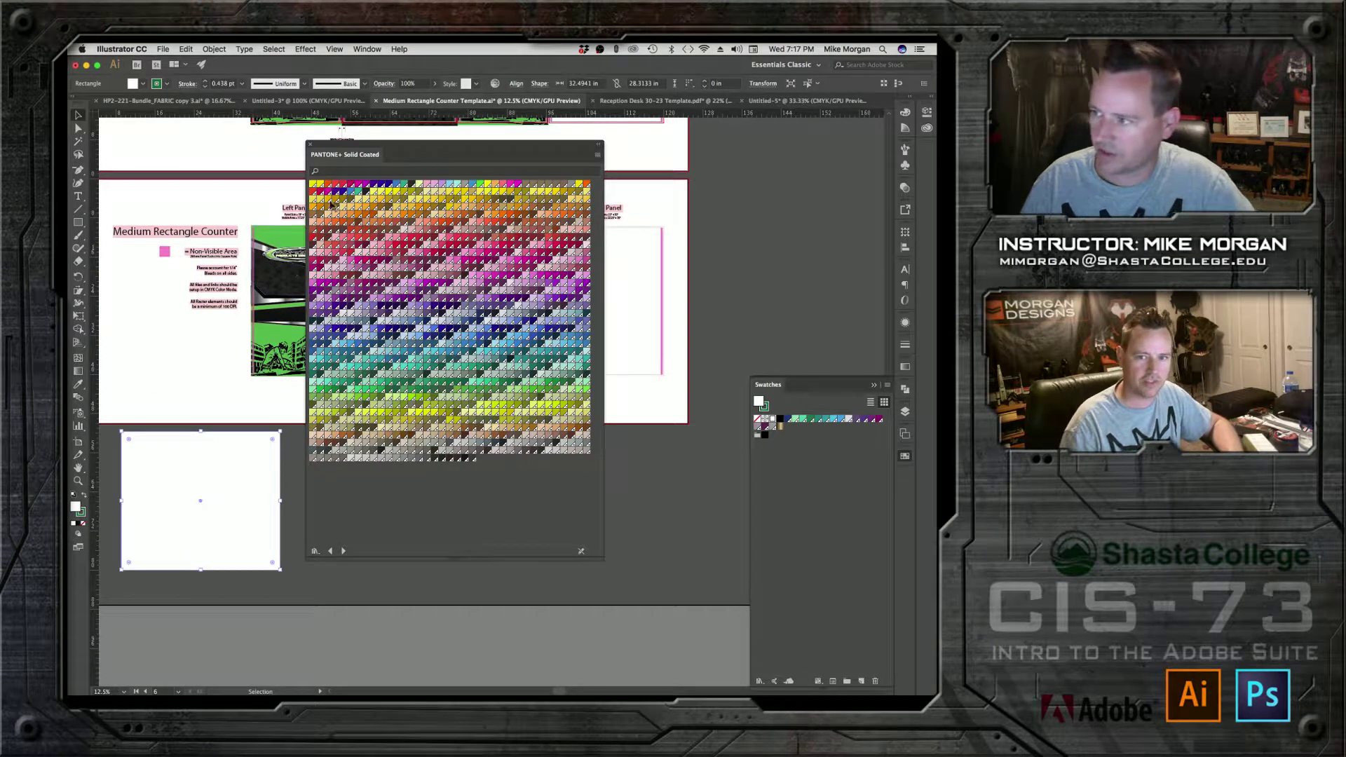
# Step: Search the PANTONE+ Solid Coated library for 485, fill the rectangle with the red 485 swatch, and deselect it
pyautogui.click(352, 172)
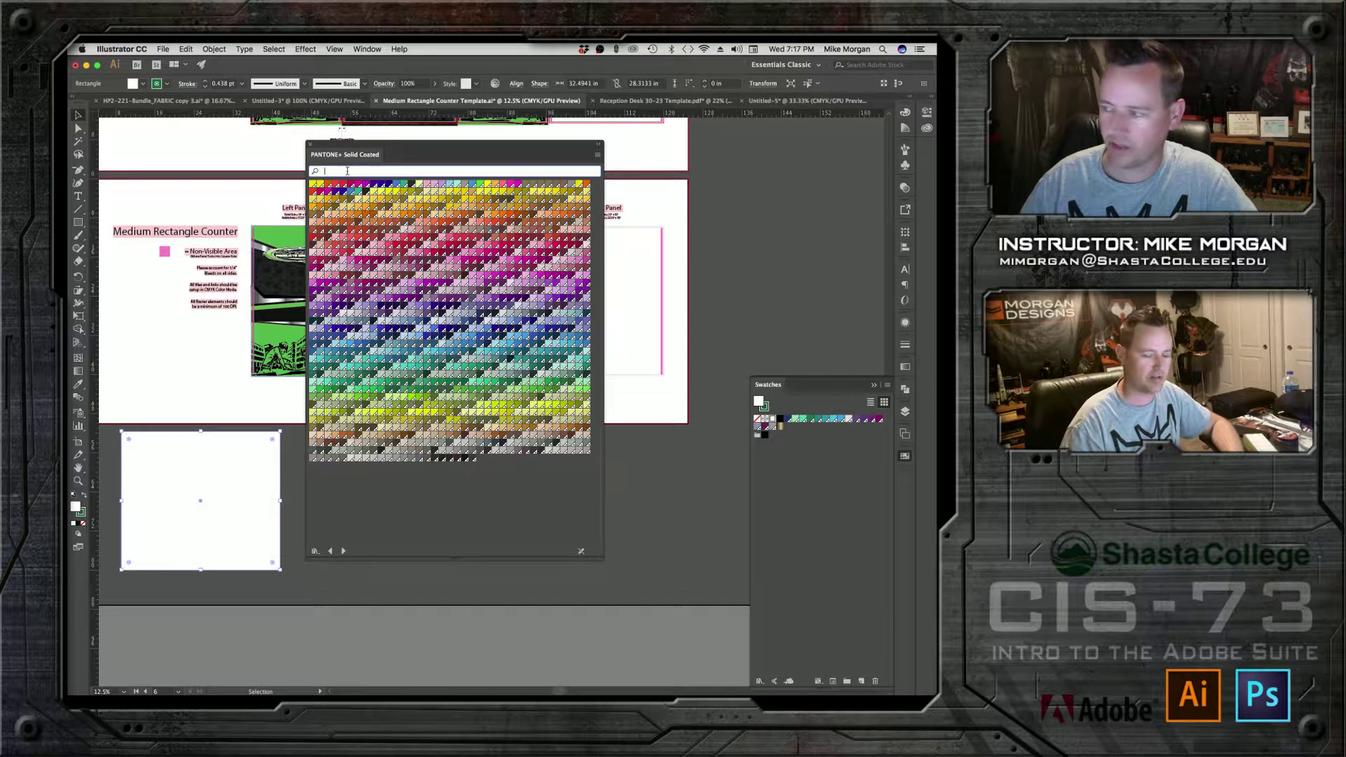
pyautogui.write('485')
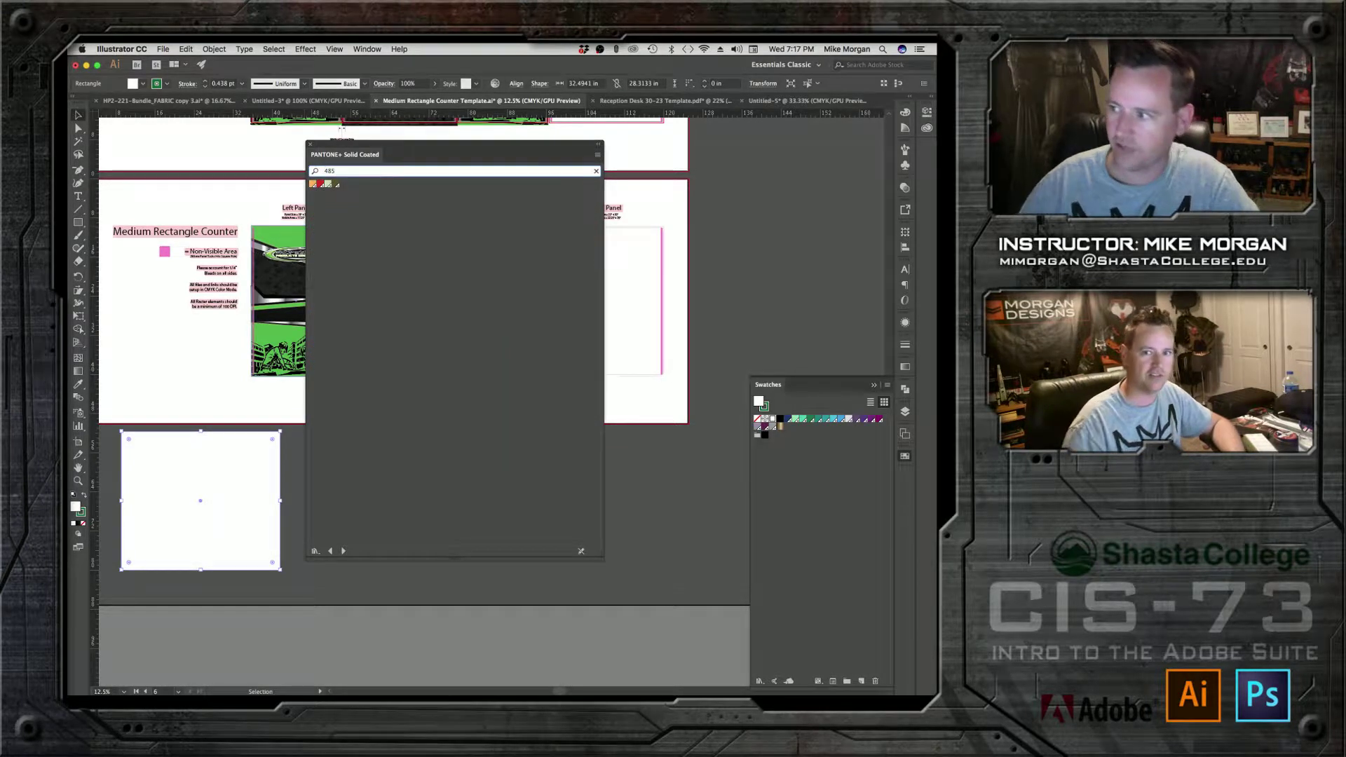
pyautogui.click(321, 185)
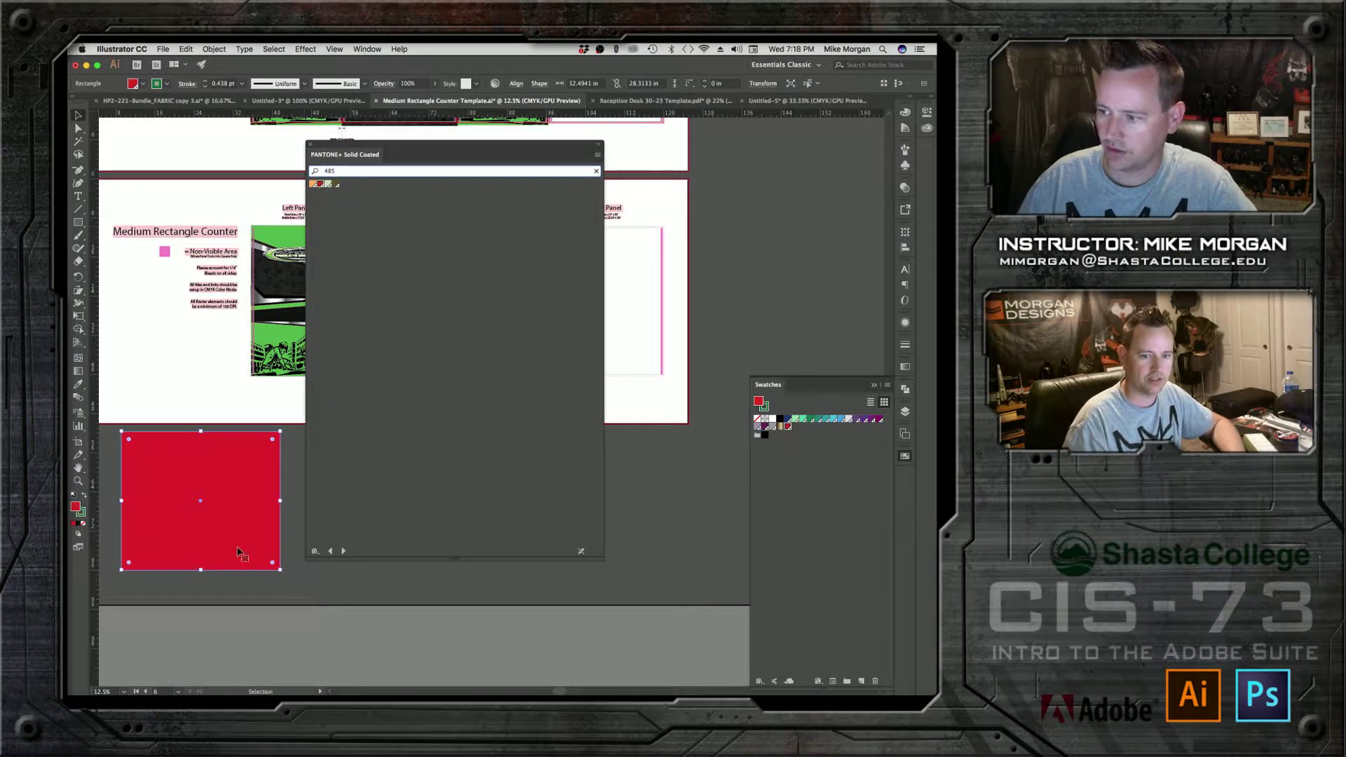
pyautogui.click(292, 486)
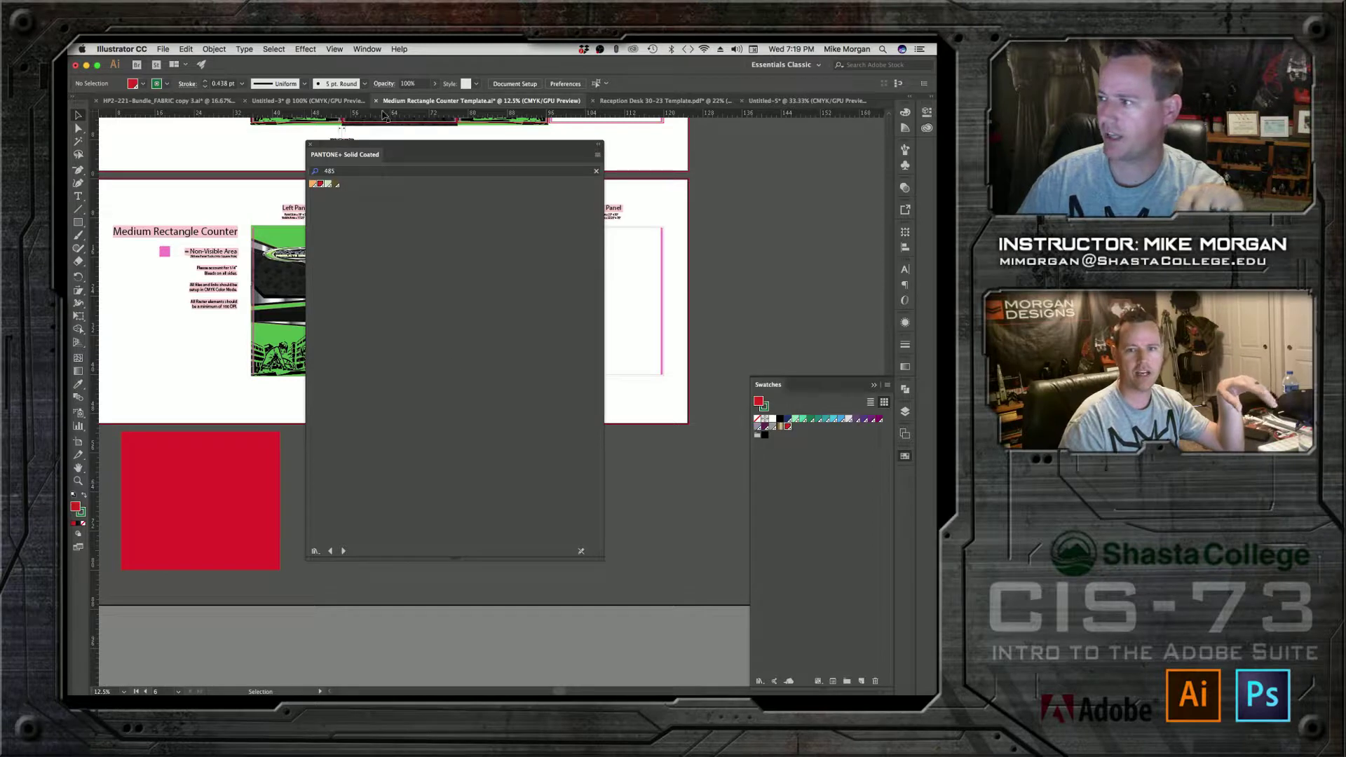
# Step: Minimize the Illustrator and Photoshop documents and switch to Safari's Intro to the Adobe Suite course page
pyautogui.click(85, 65)
pyautogui.click(137, 139)
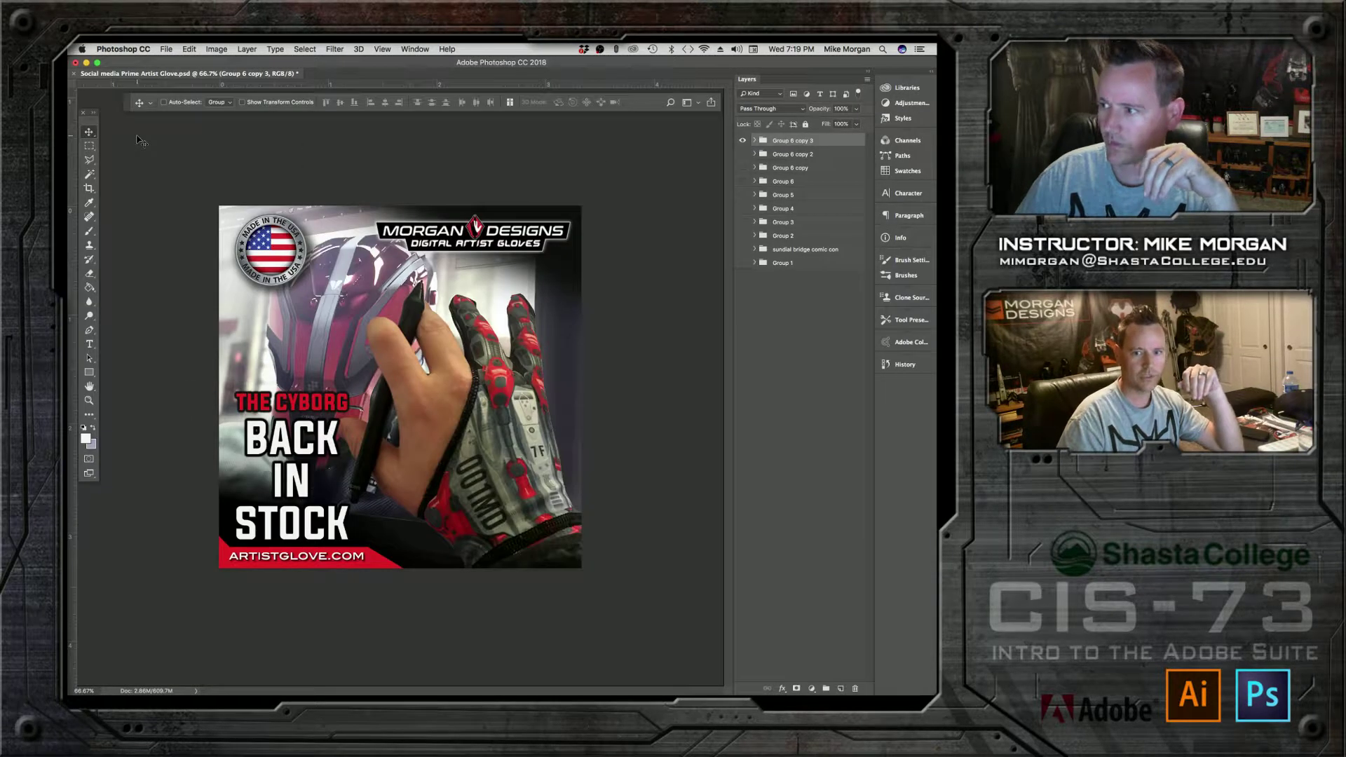
pyautogui.click(86, 63)
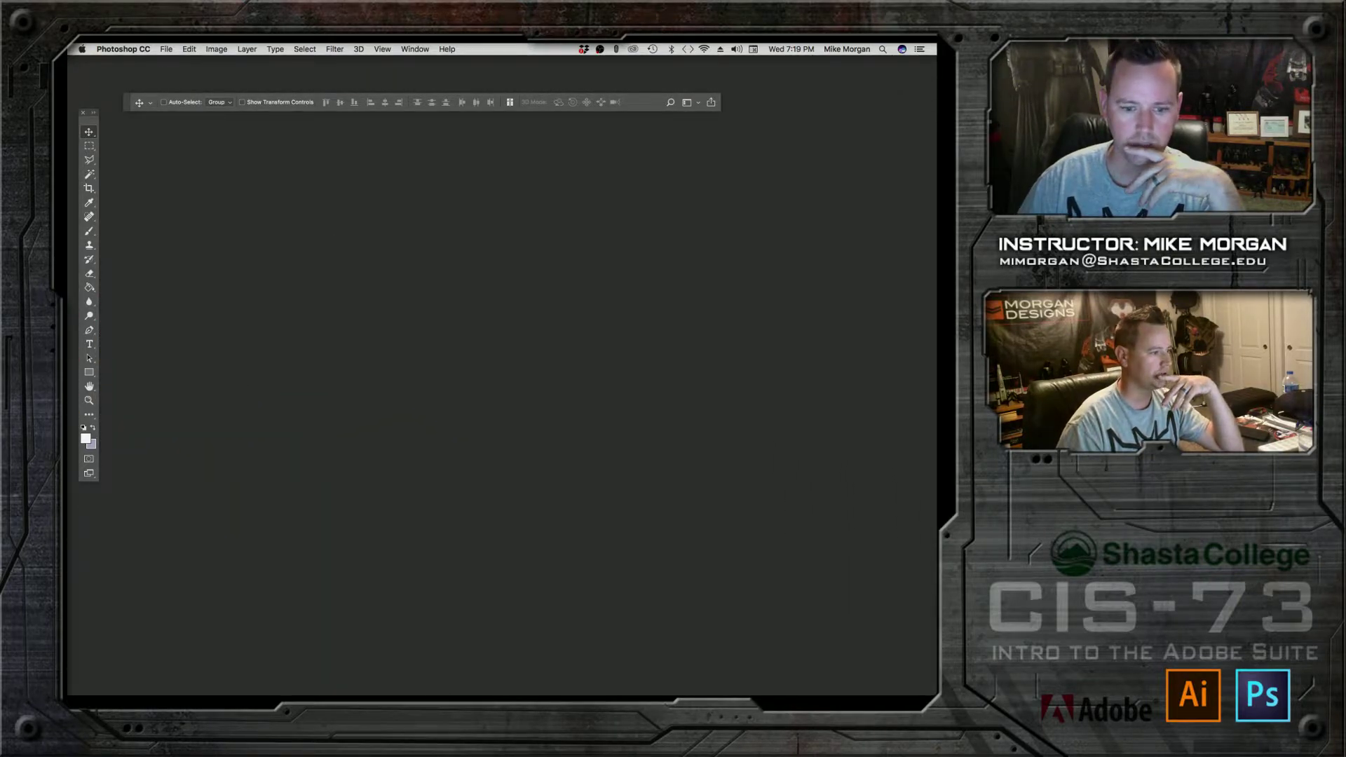
pyautogui.press('super+q')
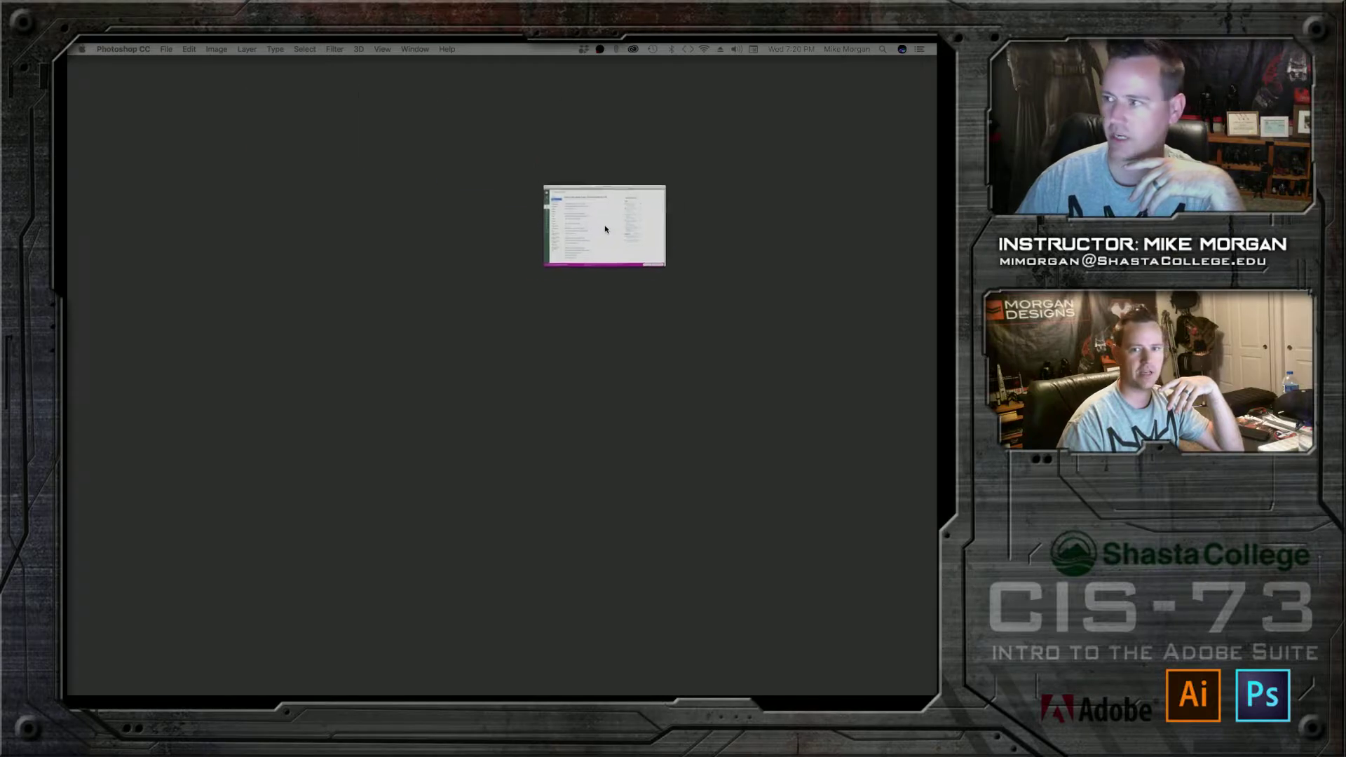
pyautogui.click(598, 233)
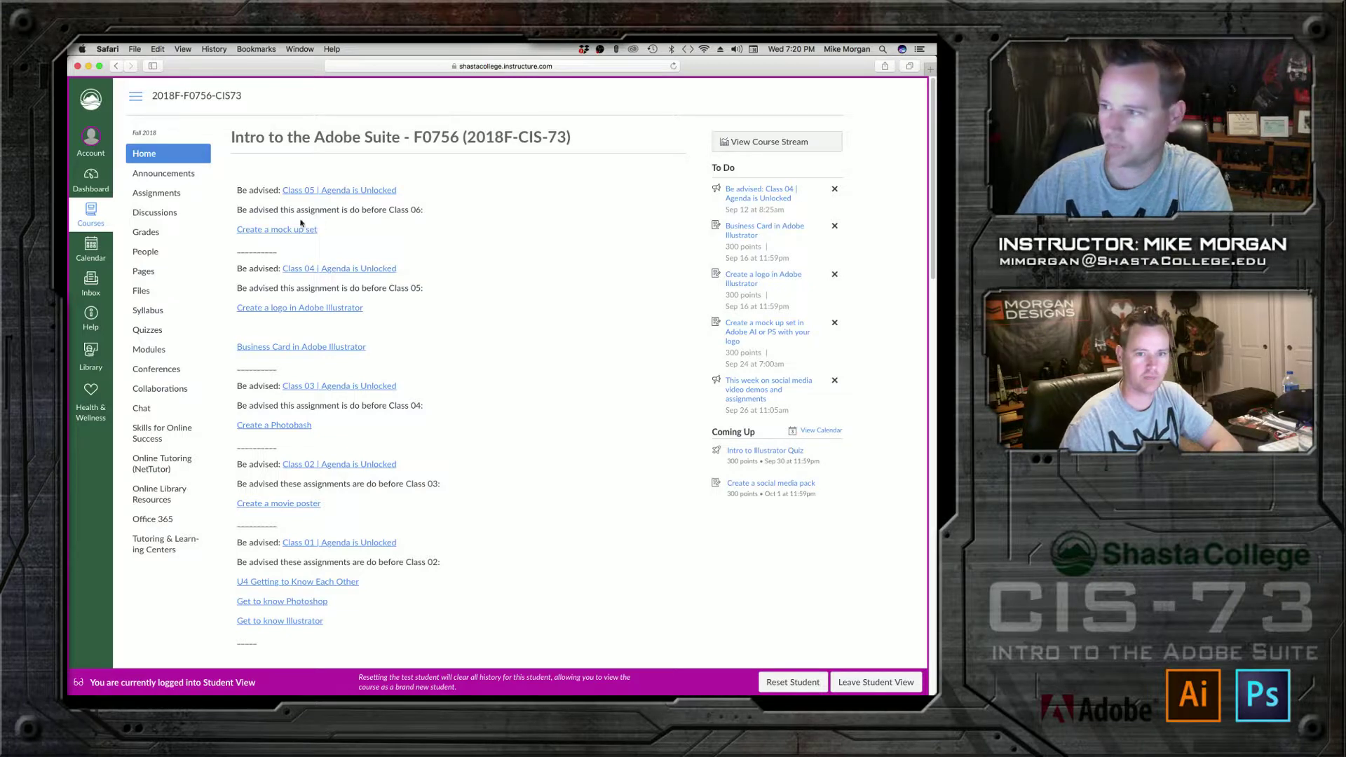
# Step: Open the Create a social media pack assignment from the course's list of assignments
pyautogui.click(170, 196)
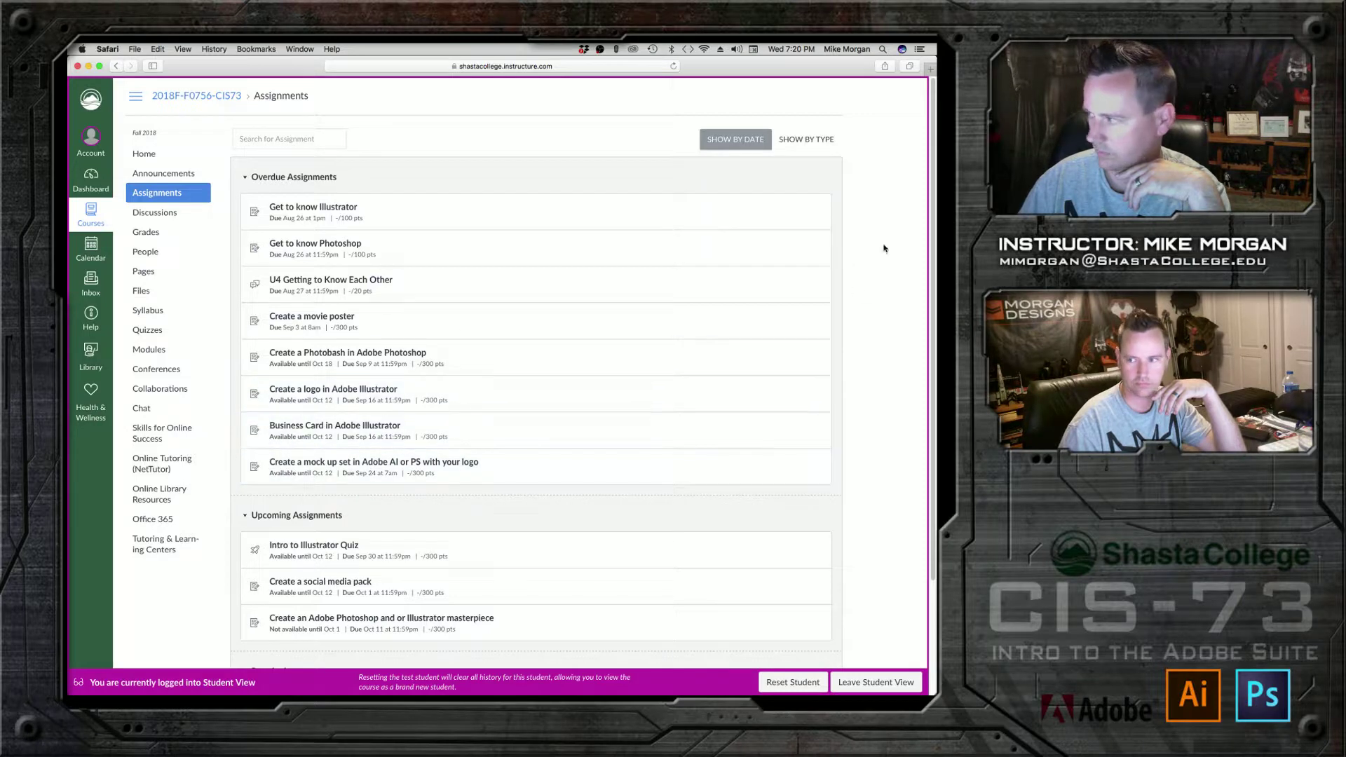
pyautogui.moveTo(929, 204); pyautogui.dragTo(931, 225)
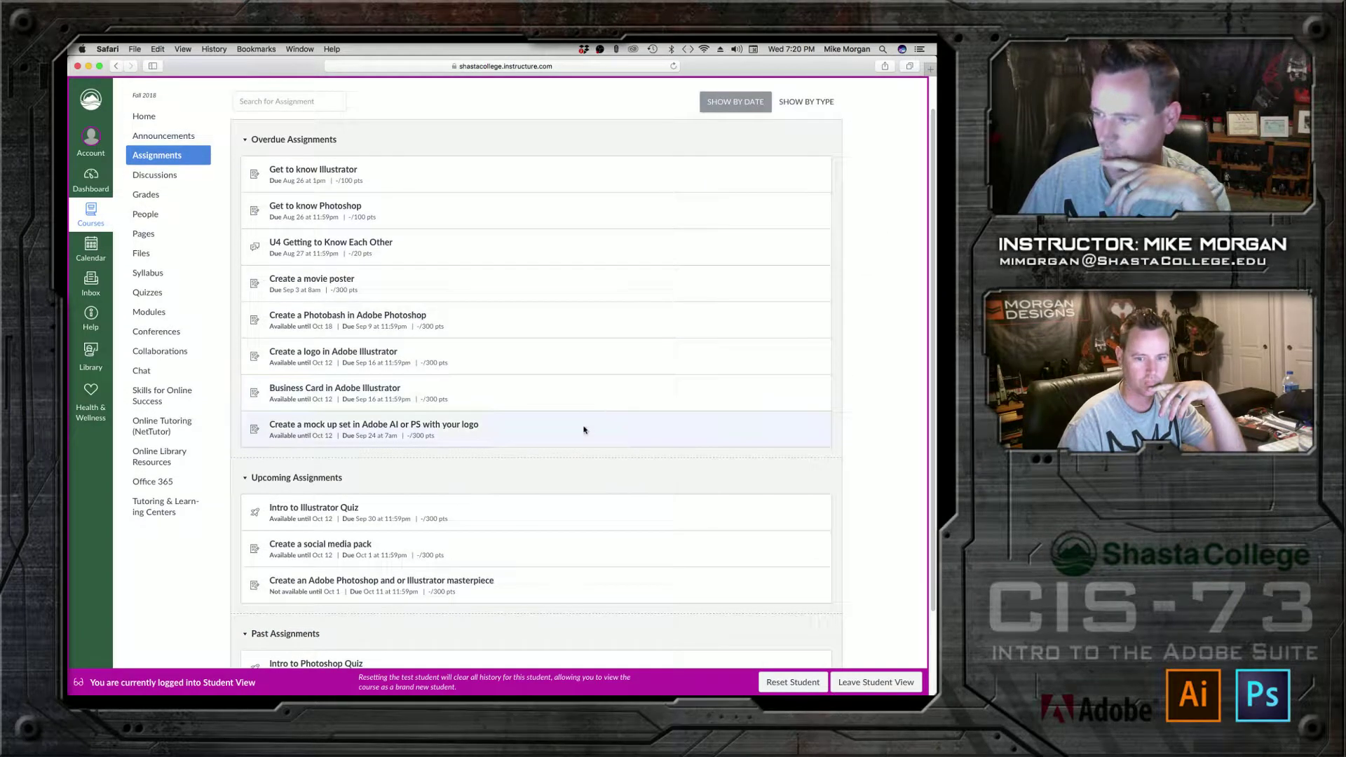
pyautogui.click(309, 549)
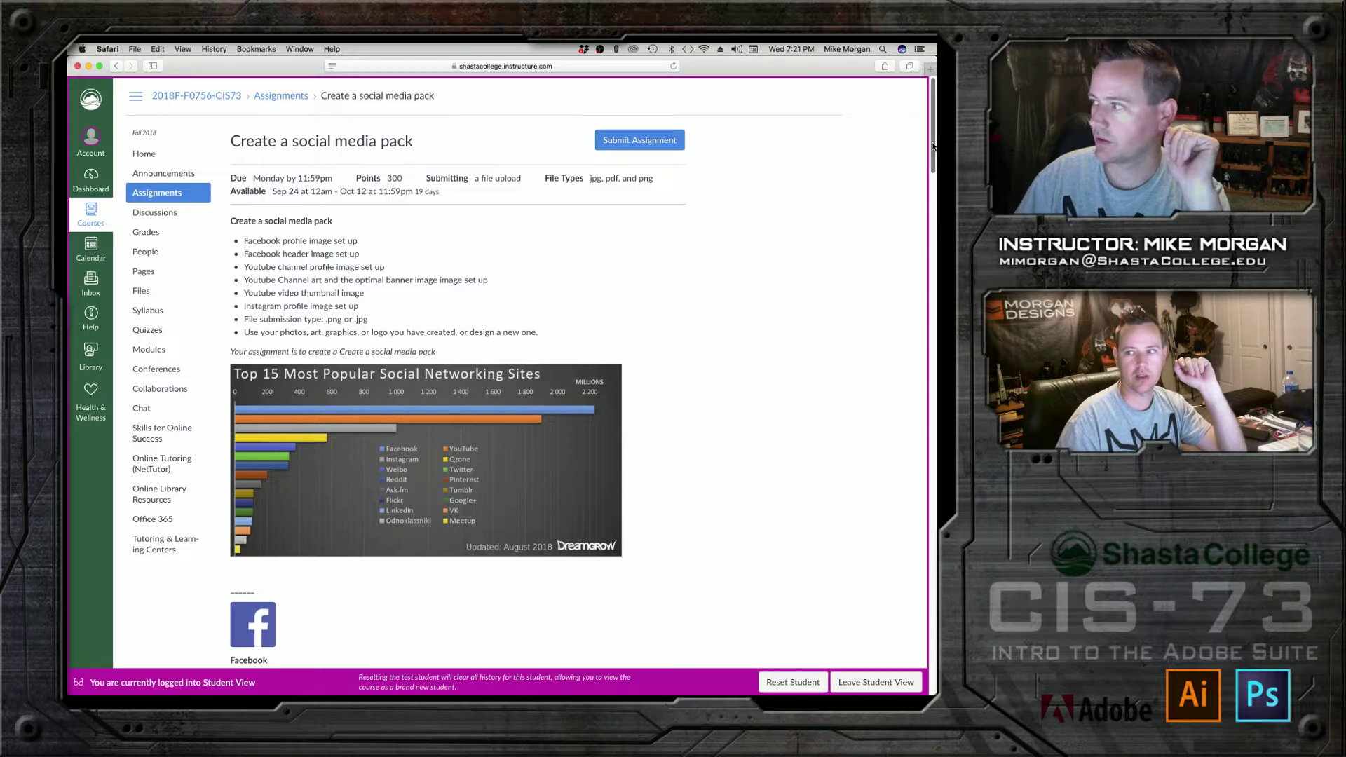
# Step: Examine the social media pack assignment's requirements, example pages, and image dimensions for Facebook, Instagram and YouTube
pyautogui.scroll(-2, 933, 145)
pyautogui.scroll(1, 932, 146)
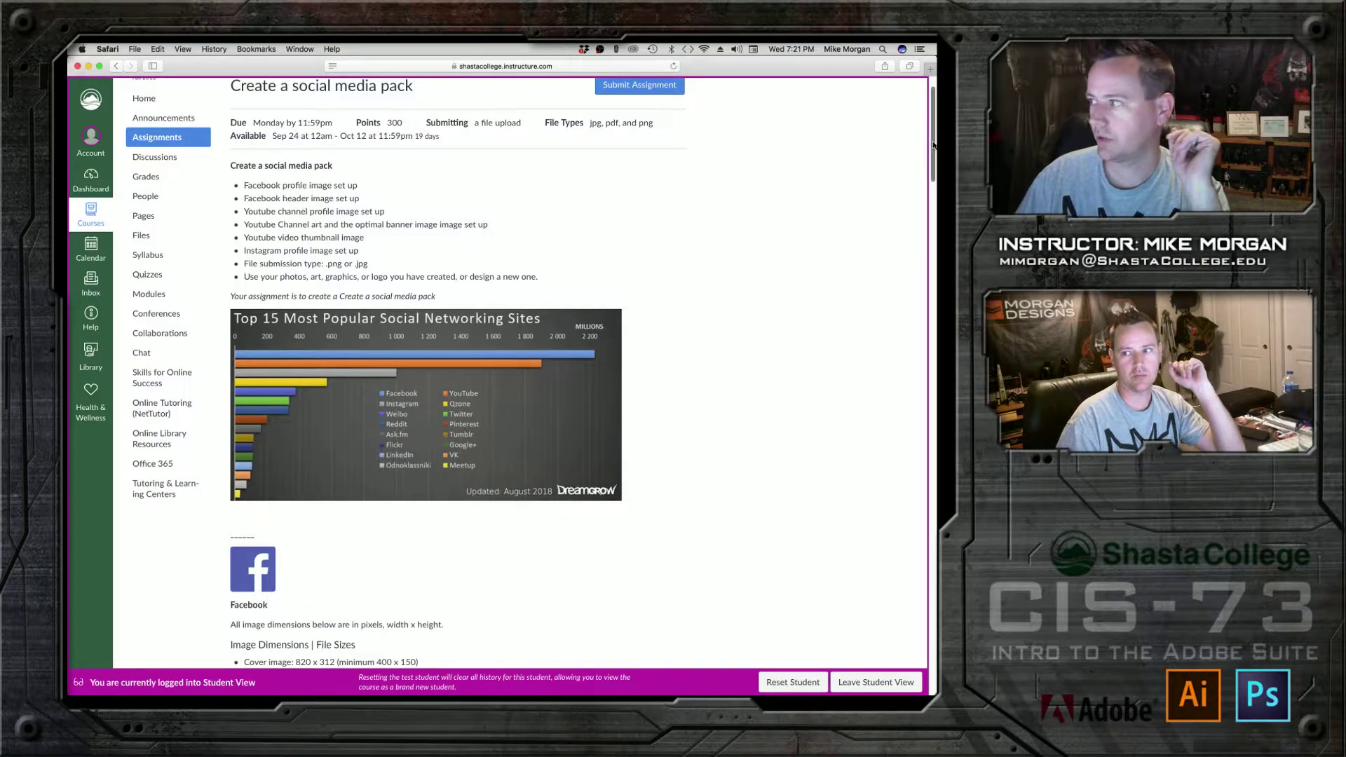
pyautogui.moveTo(933, 146); pyautogui.dragTo(925, 286)
pyautogui.scroll(-15, 906, 360)
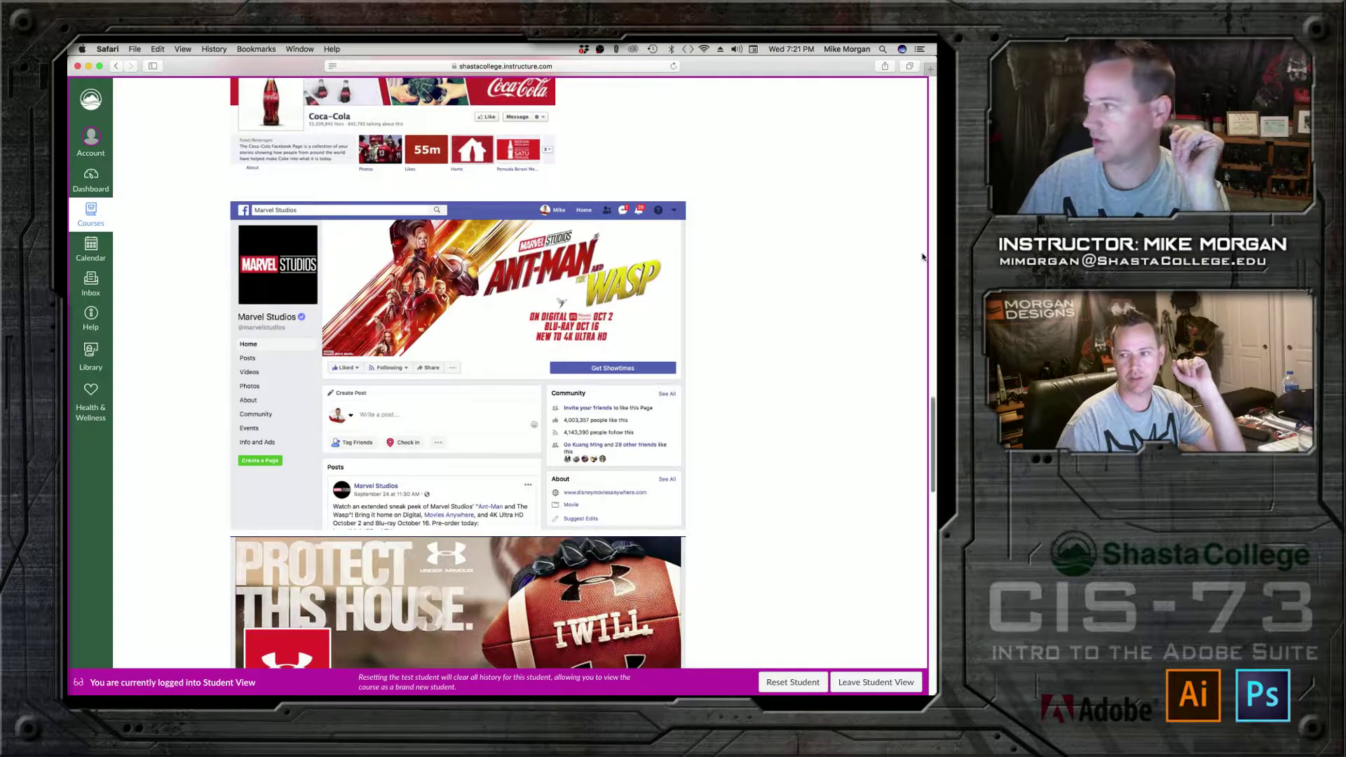
pyautogui.moveTo(933, 413); pyautogui.dragTo(920, 81)
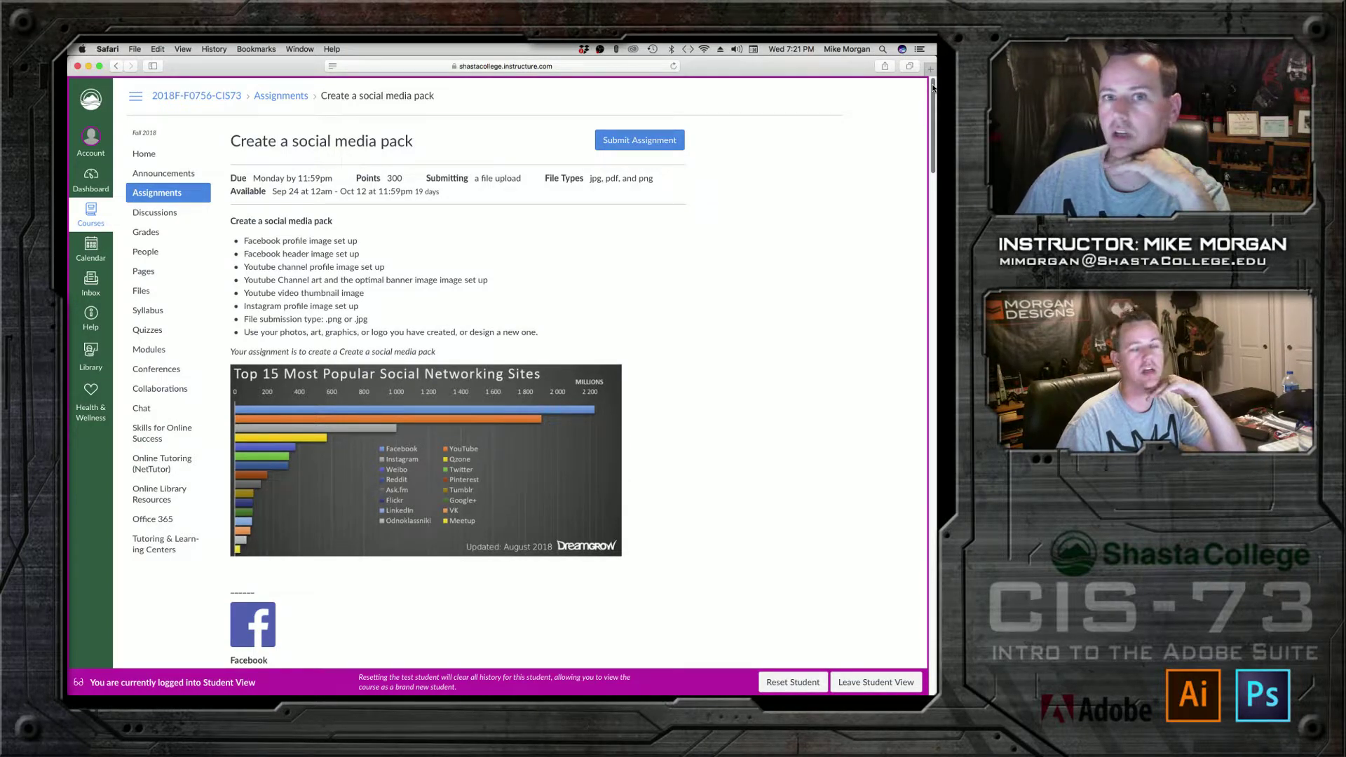
pyautogui.scroll(-2, 841, 126)
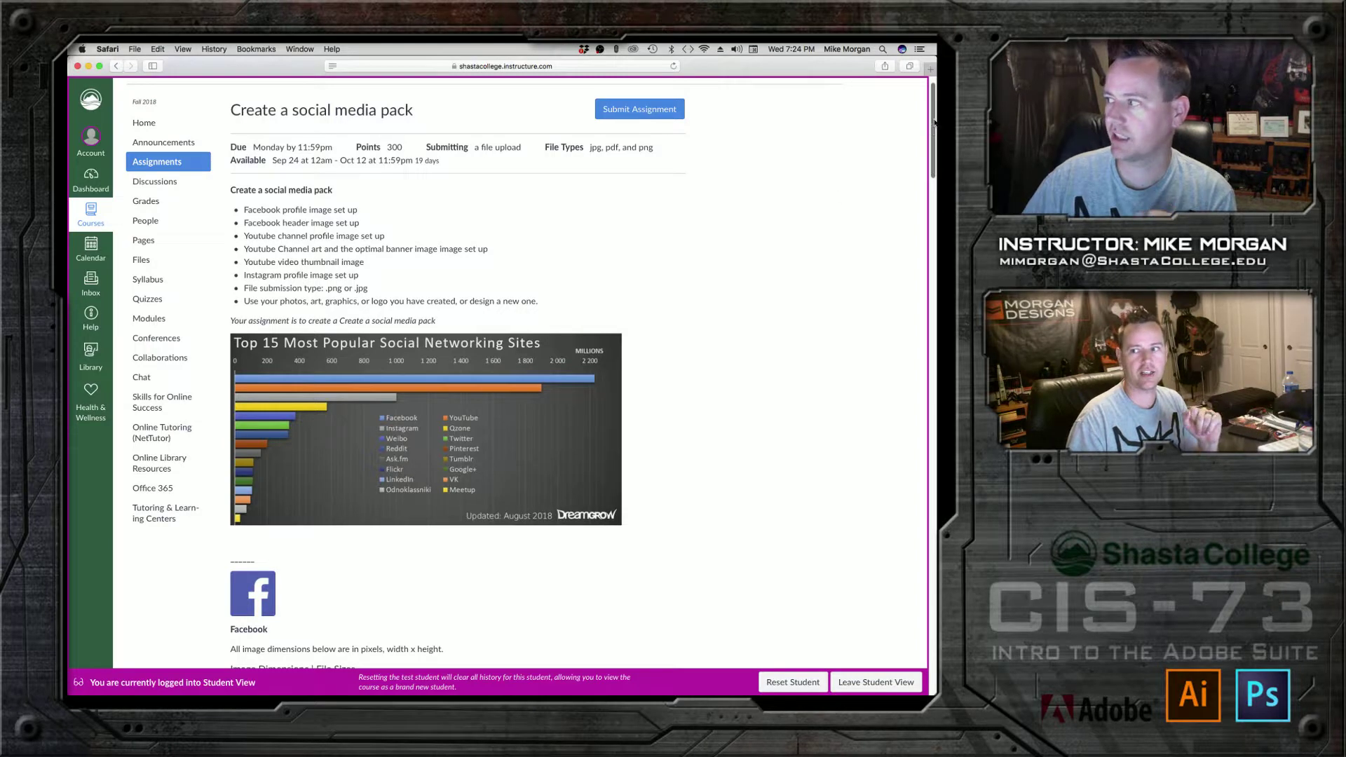
pyautogui.moveTo(934, 123); pyautogui.dragTo(924, 176)
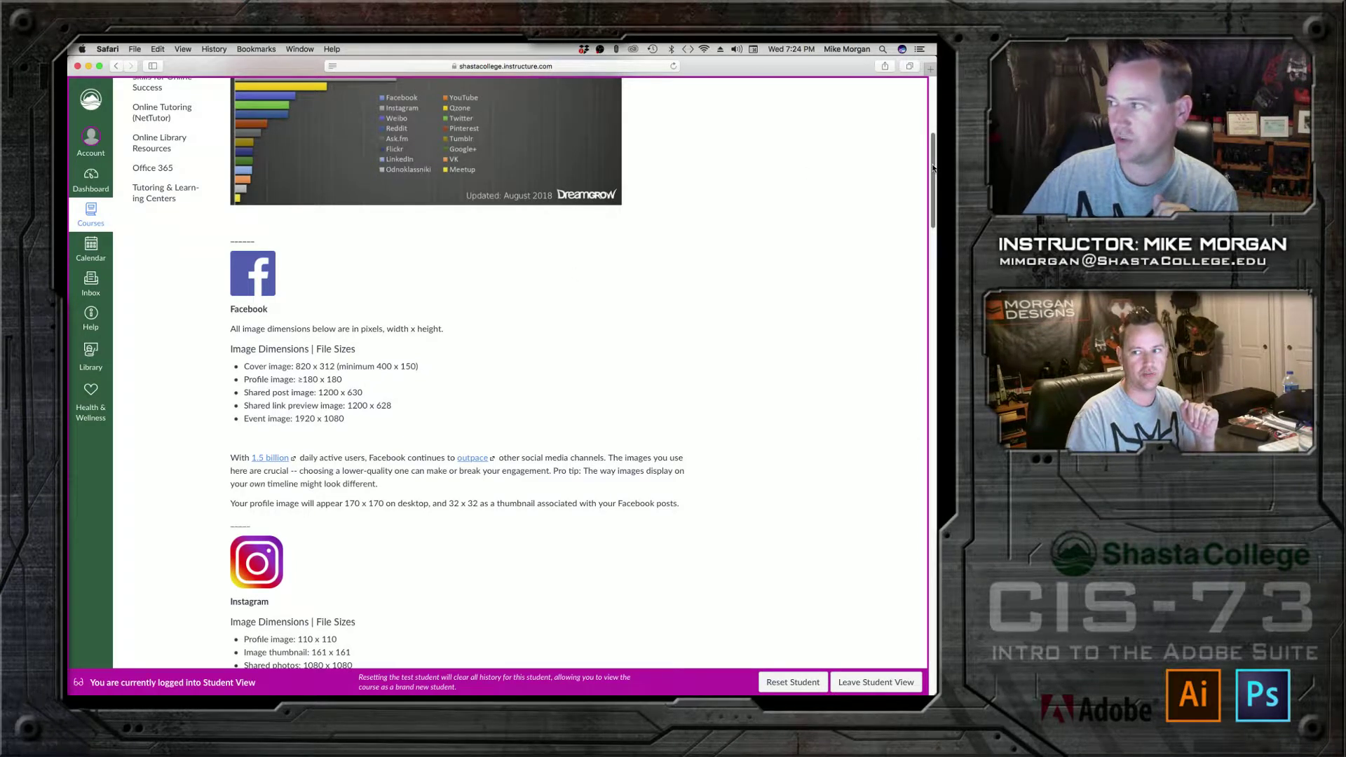
pyautogui.moveTo(933, 169); pyautogui.dragTo(929, 225)
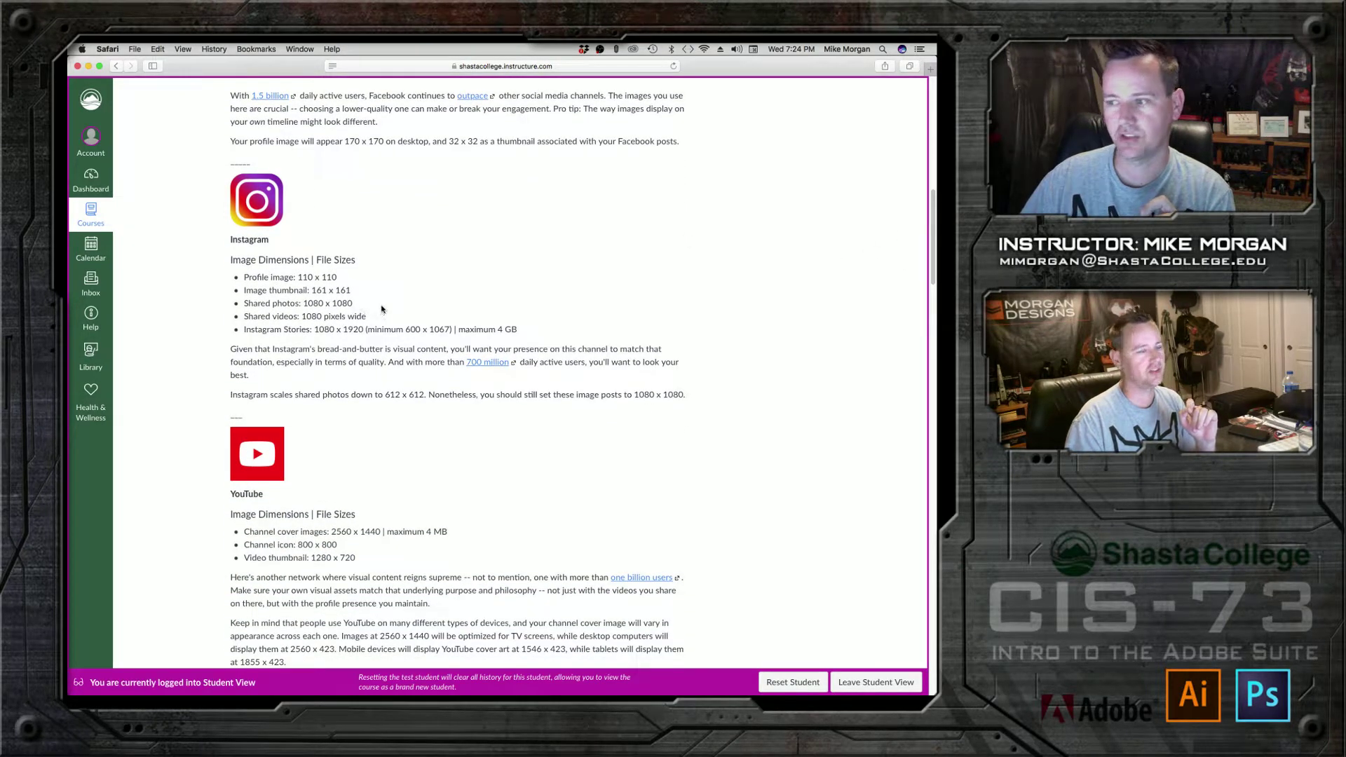
# Step: Review the assignment's YouTube image dimensions and its branding rules on what can and cannot be done
pyautogui.moveTo(931, 213); pyautogui.dragTo(929, 246)
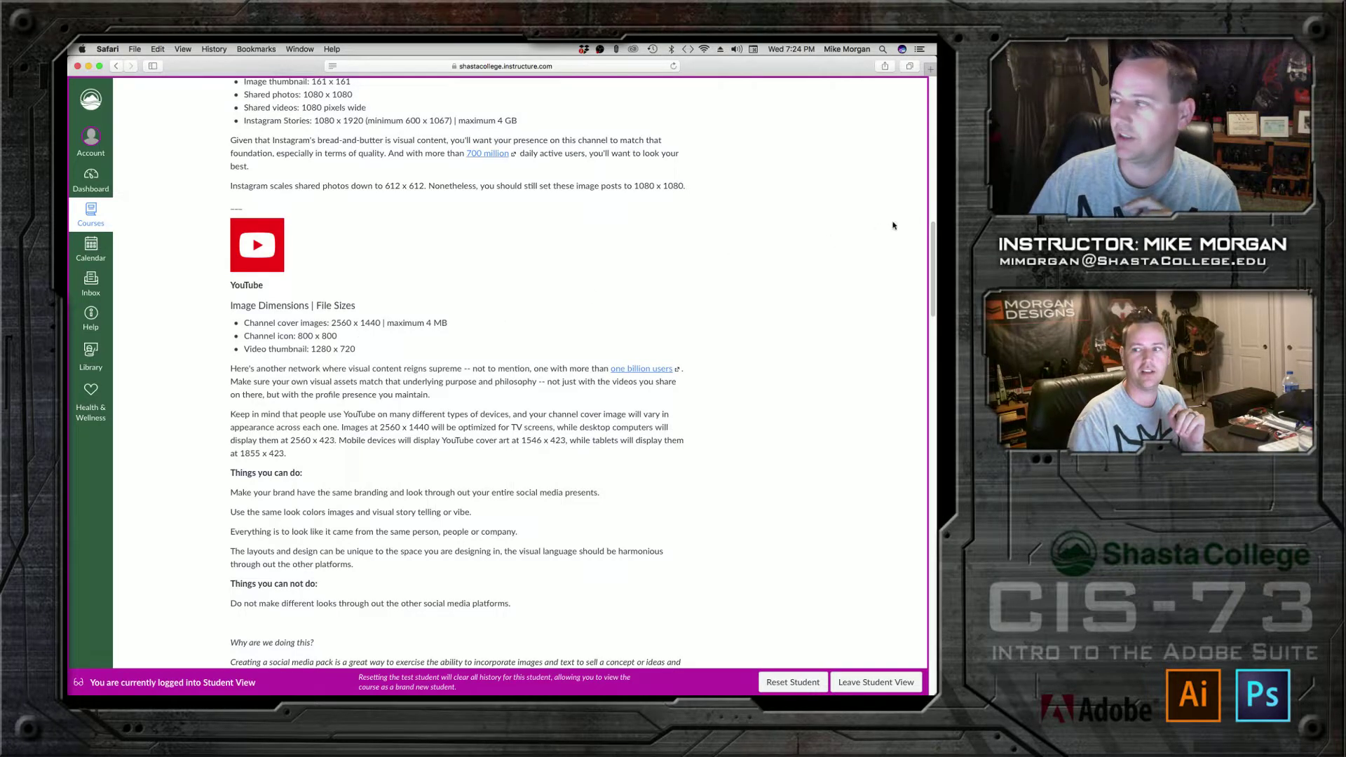
pyautogui.moveTo(933, 235); pyautogui.dragTo(924, 282)
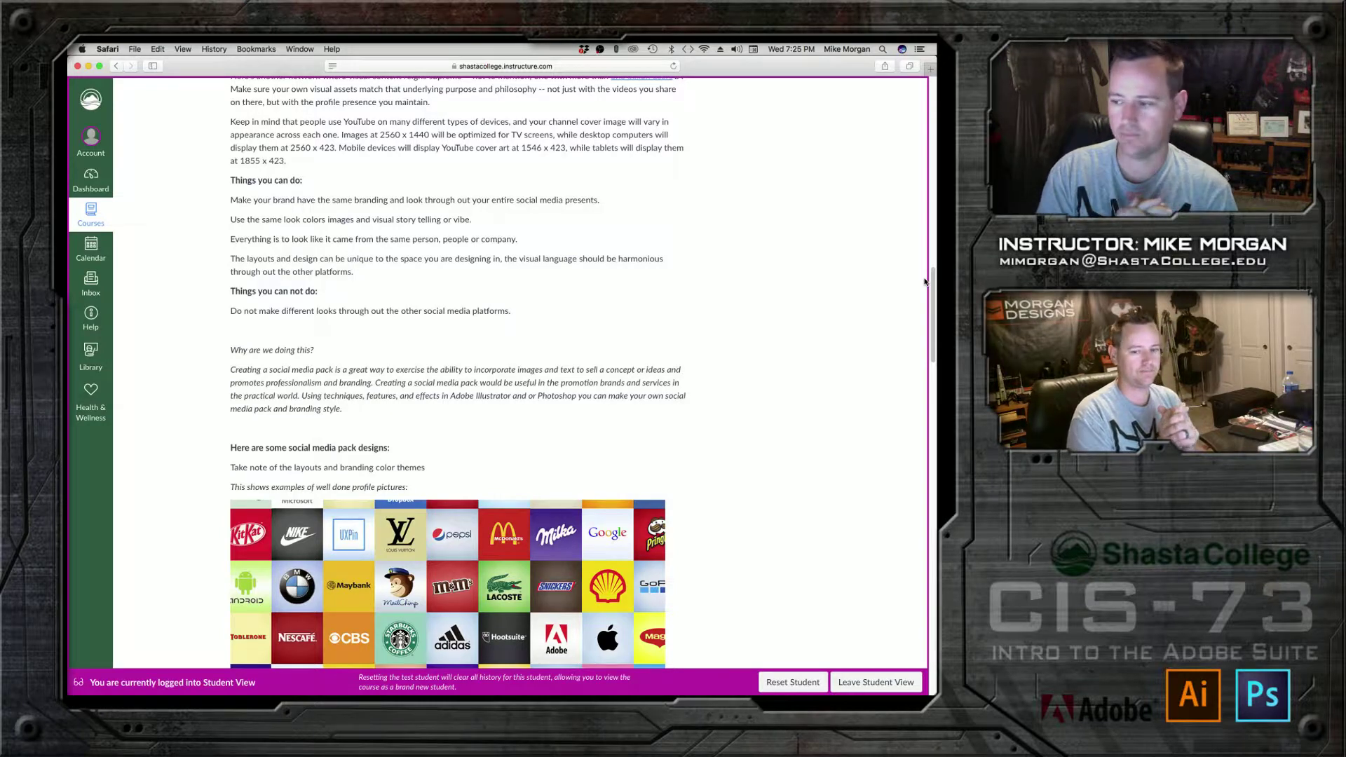
# Step: Bring up the minimized Safari window with the social networking statistics and show its Nike YouTube channel page
pyautogui.moveTo(569, 692)
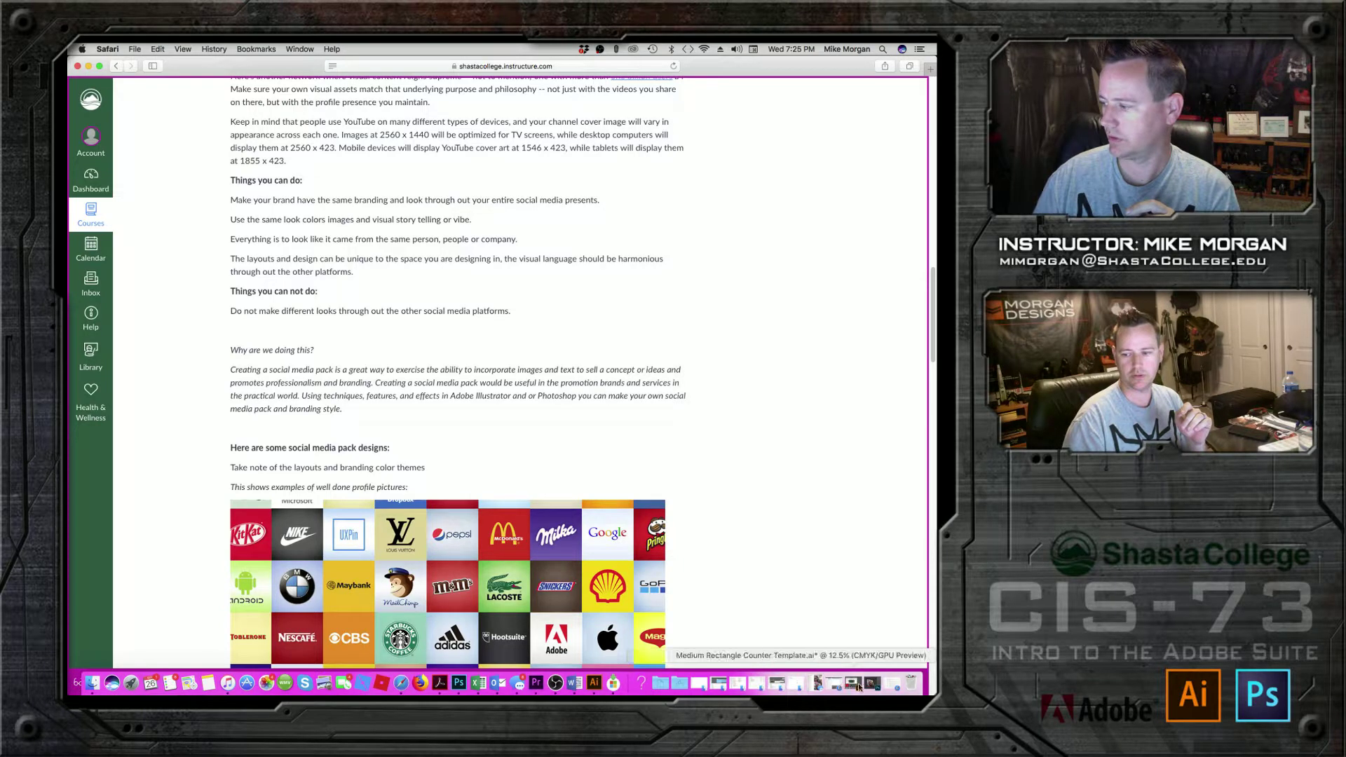
pyautogui.click(834, 684)
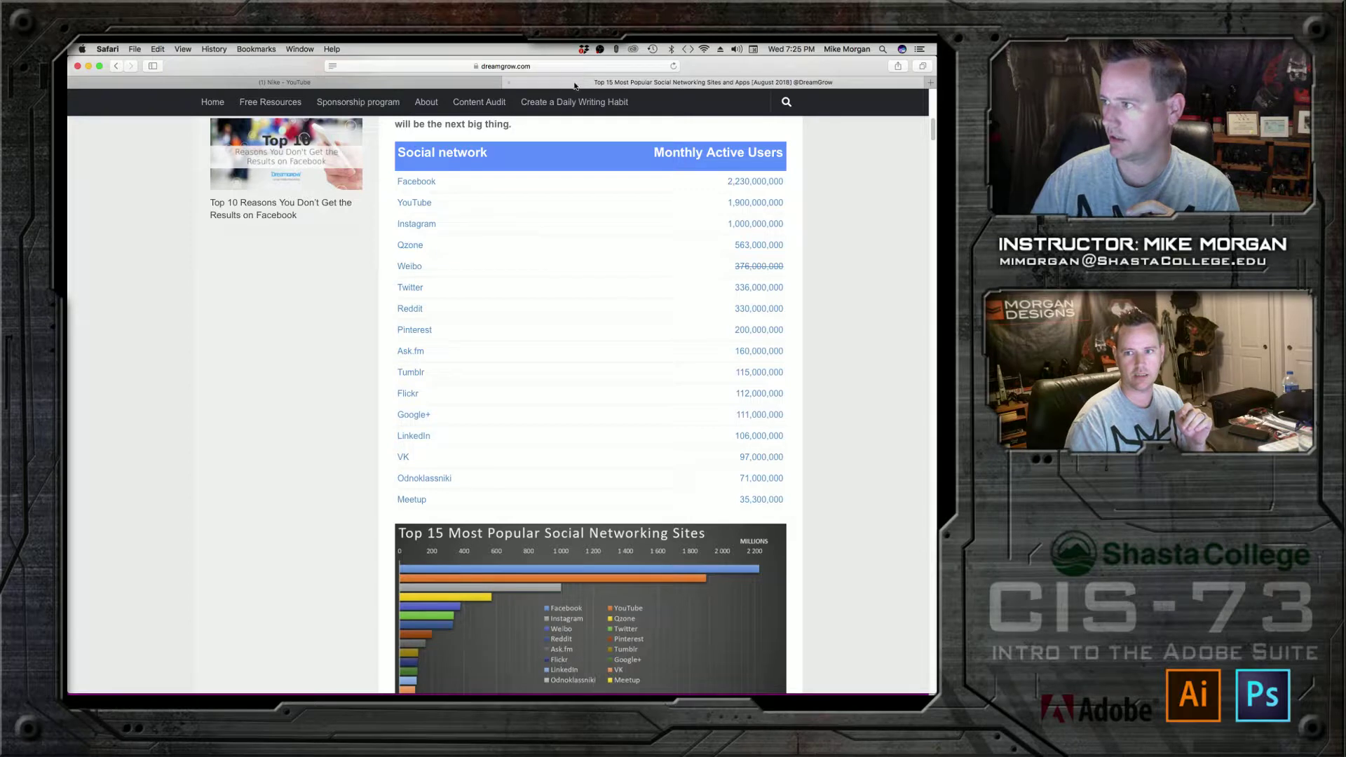
pyautogui.click(461, 86)
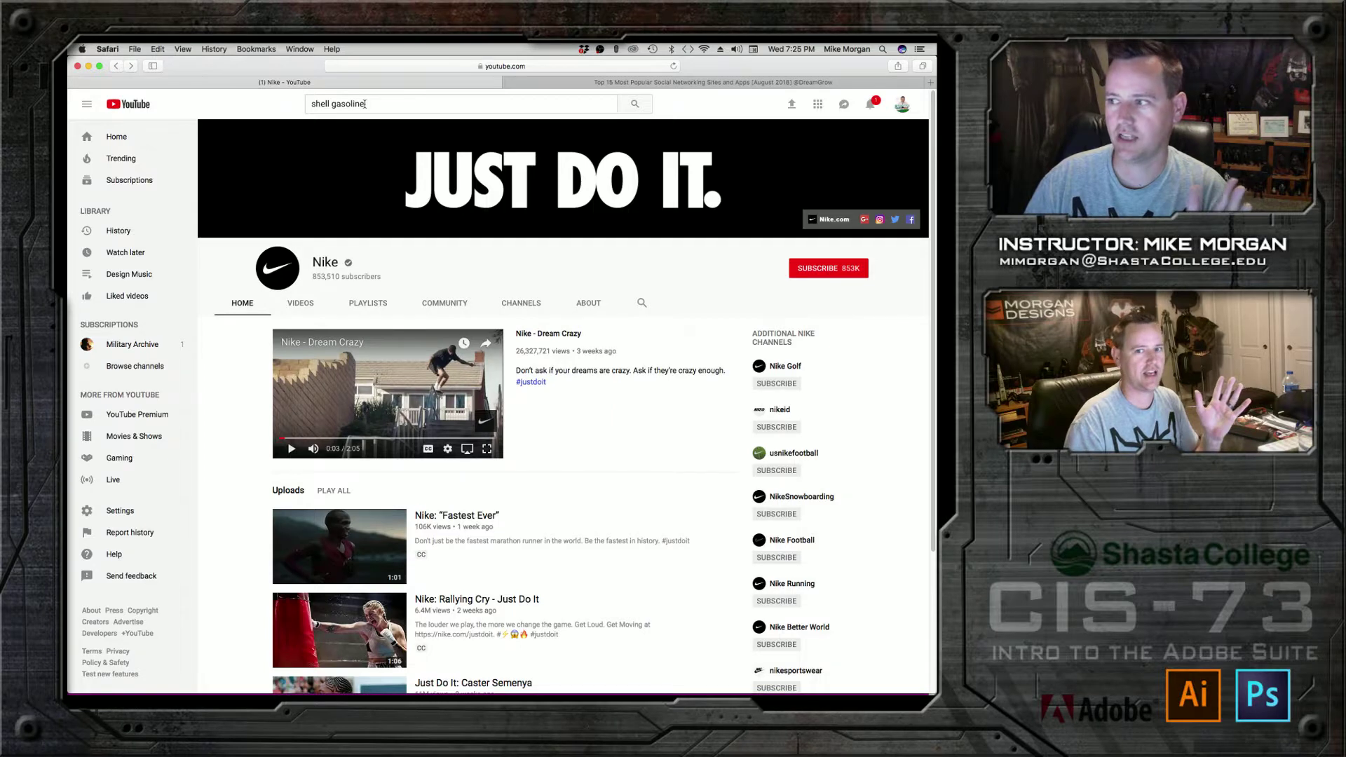
# Step: Search YouTube for "under armour", open the Under Armour channel, and pause its featured video
pyautogui.moveTo(366, 104); pyautogui.dragTo(262, 108)
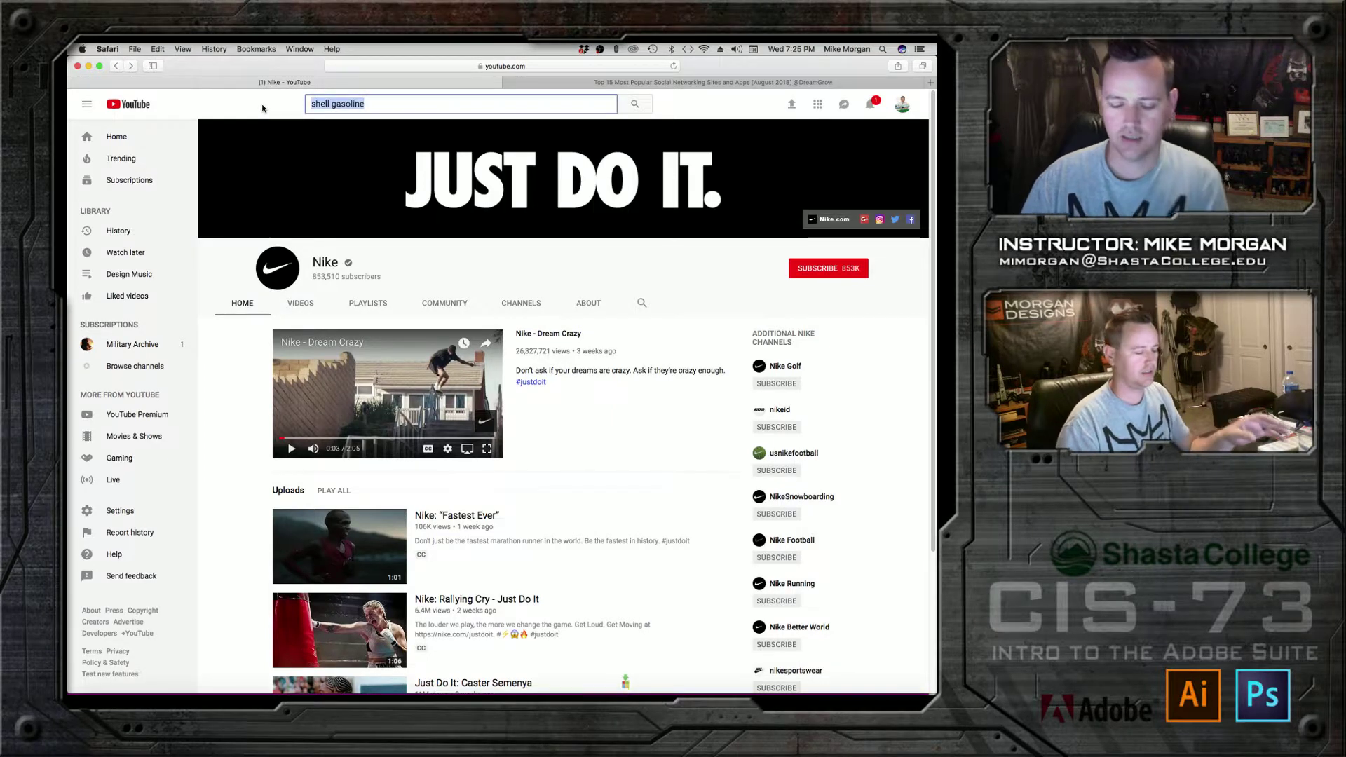
pyautogui.write('u')
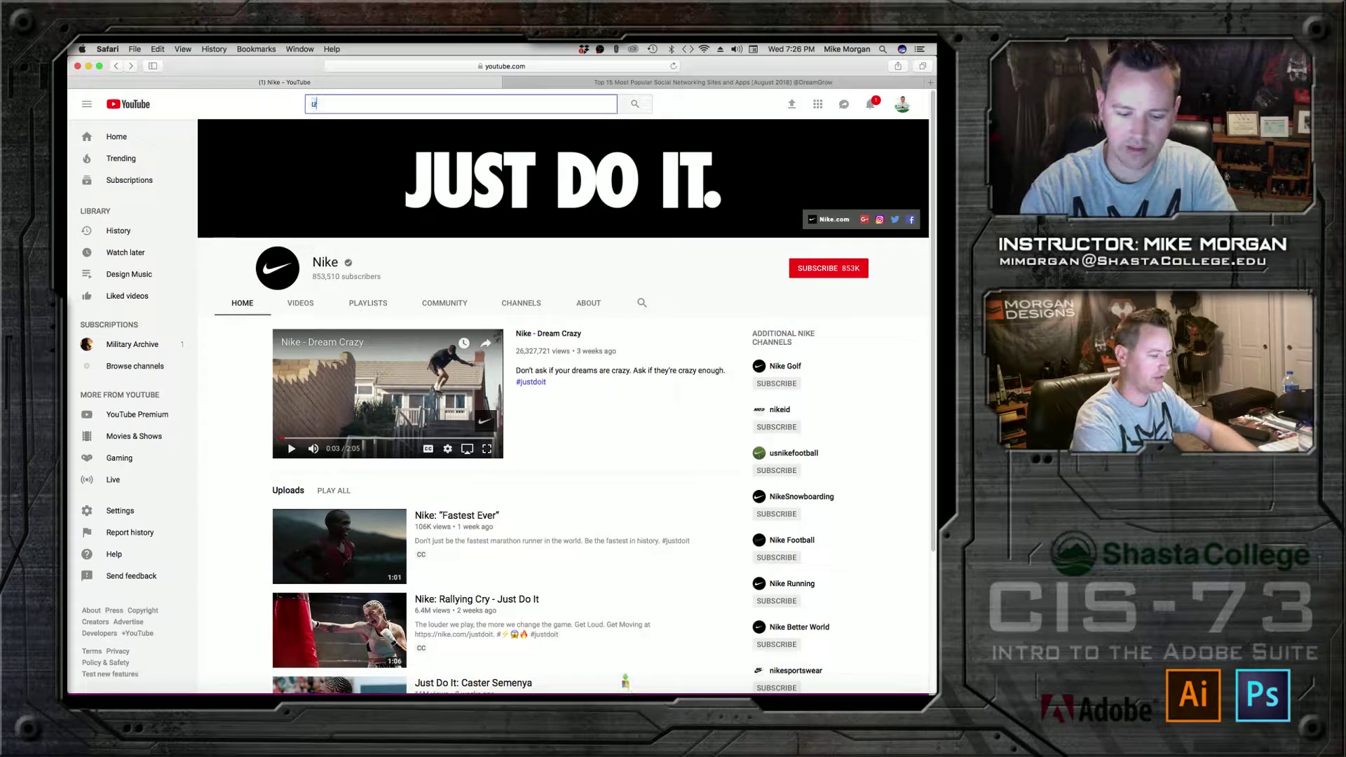
pyautogui.write('nder armour')
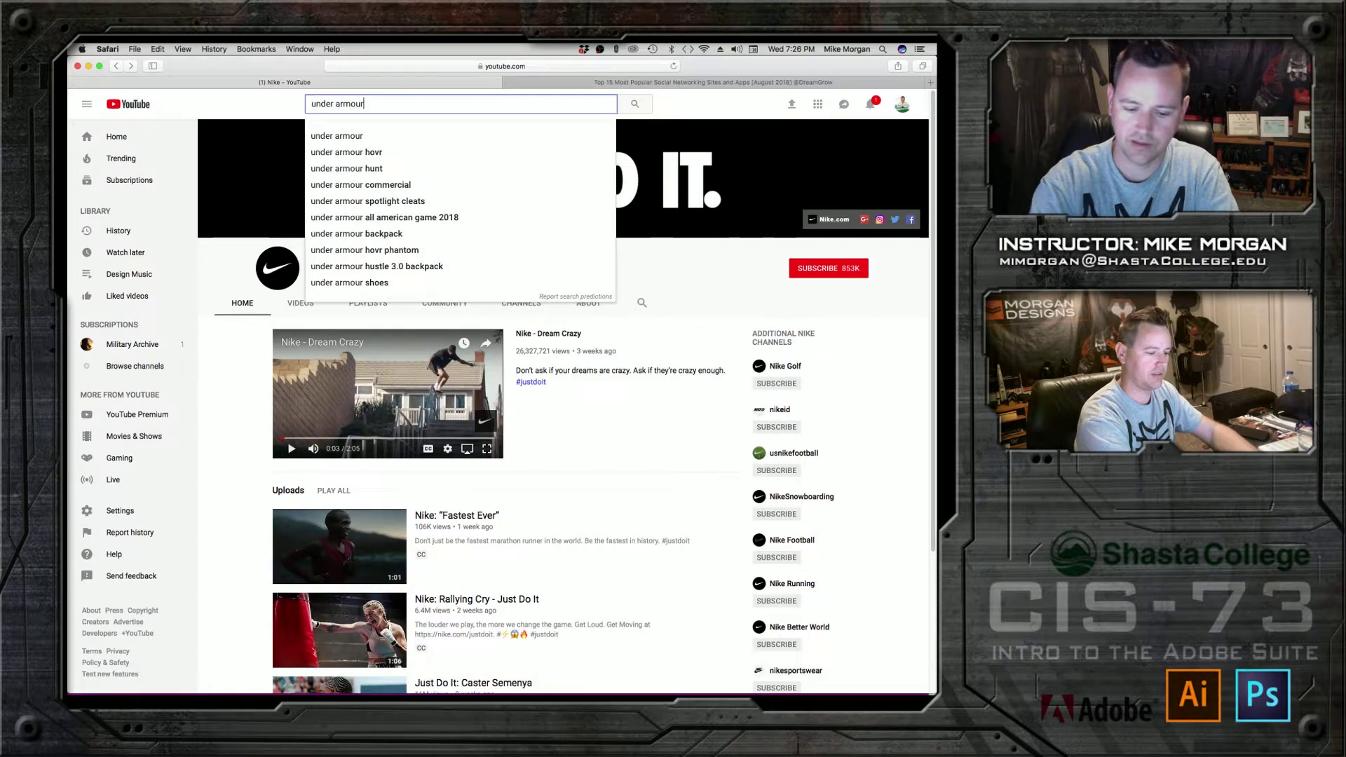
pyautogui.press('Return')
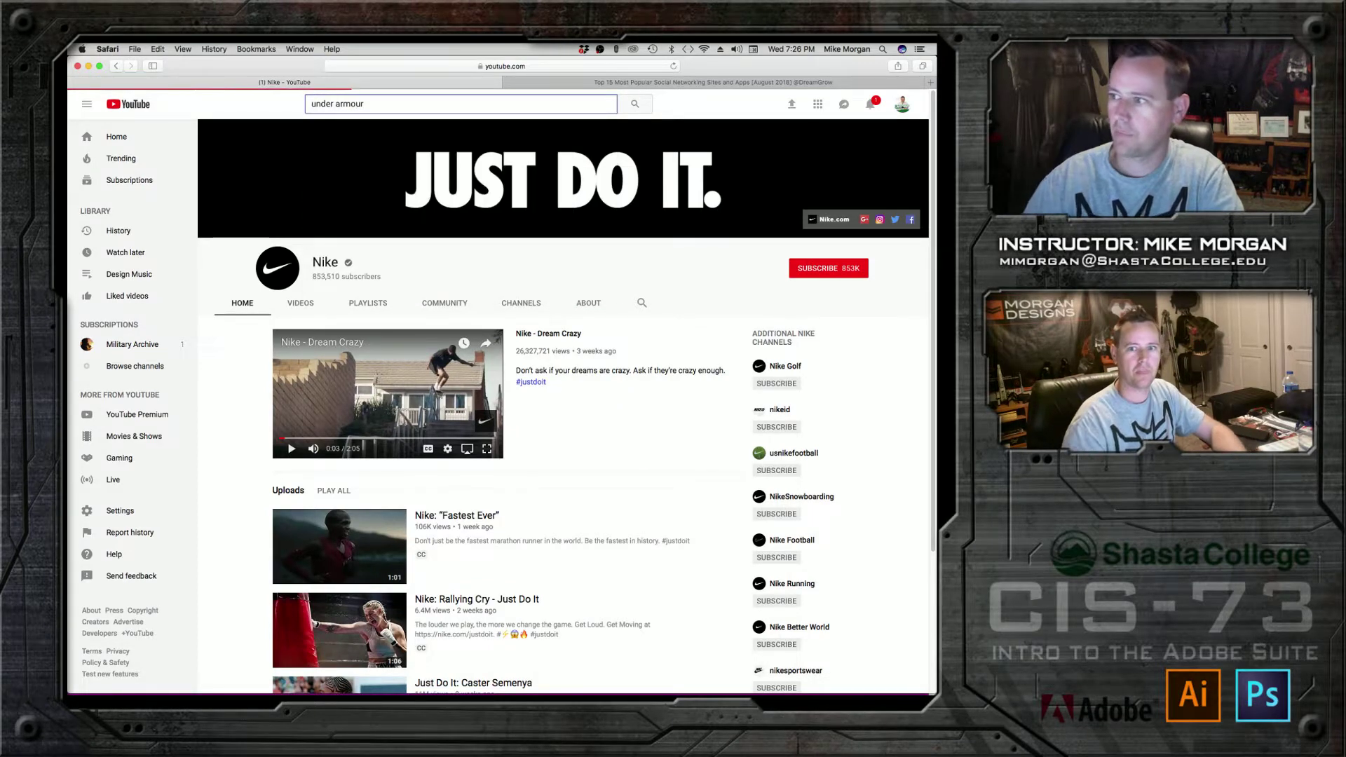
pyautogui.click(387, 365)
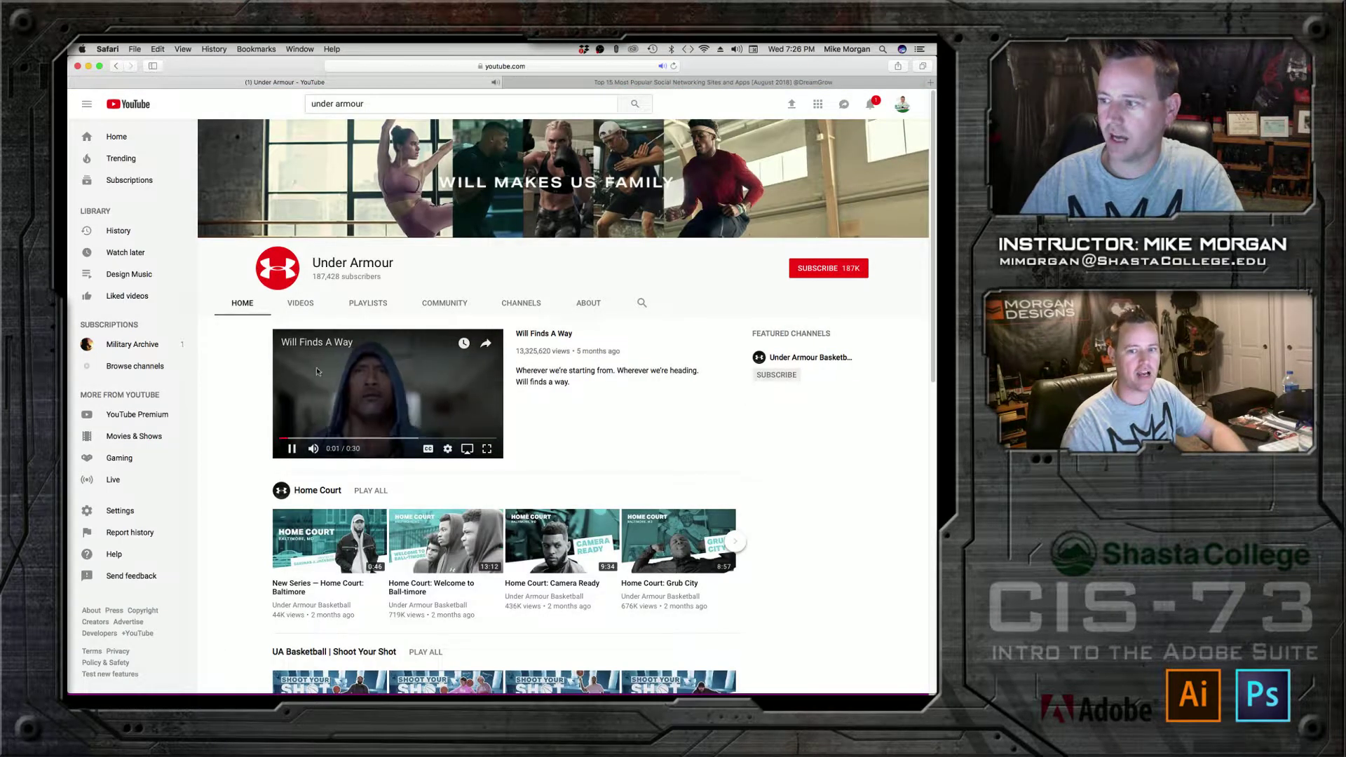
pyautogui.press('space')
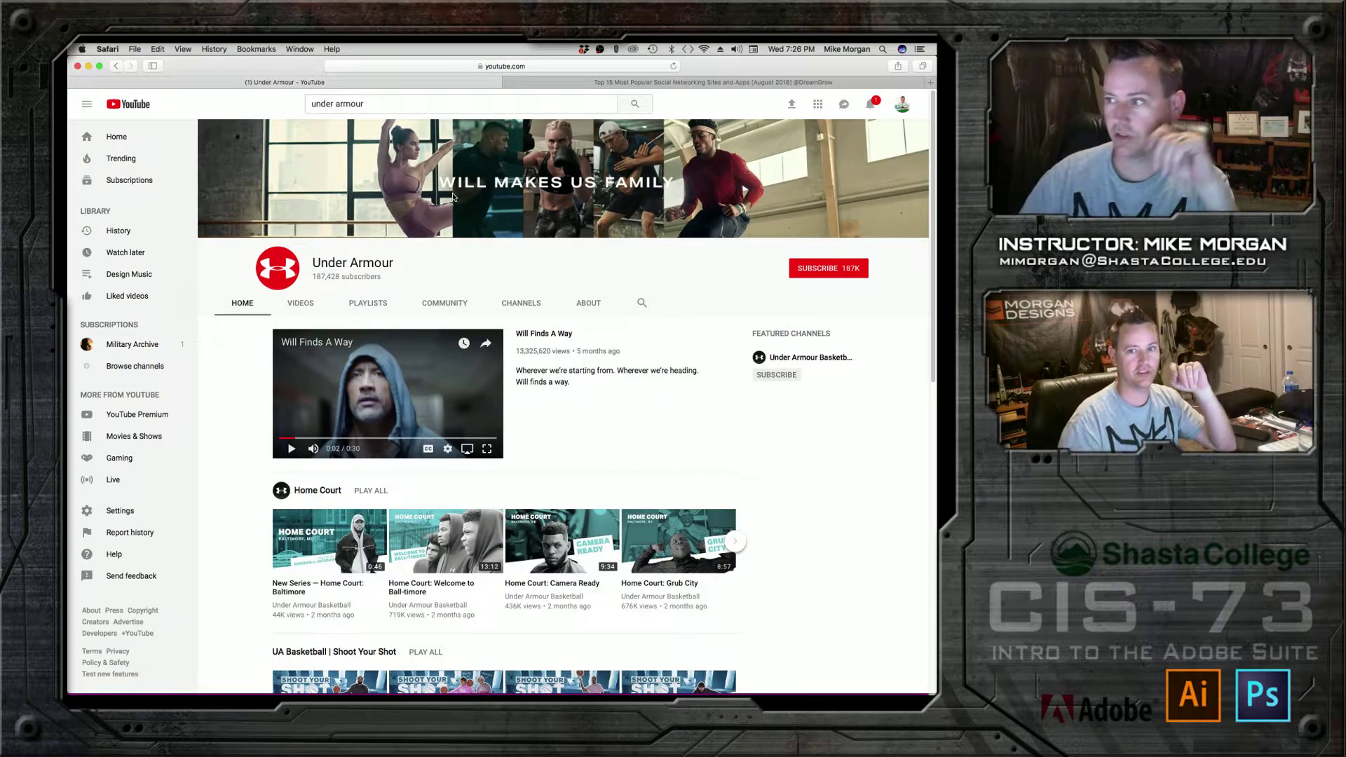
# Step: Search YouTube for "coca cola" and look through the results for the brand's channel
pyautogui.moveTo(365, 104); pyautogui.dragTo(276, 106)
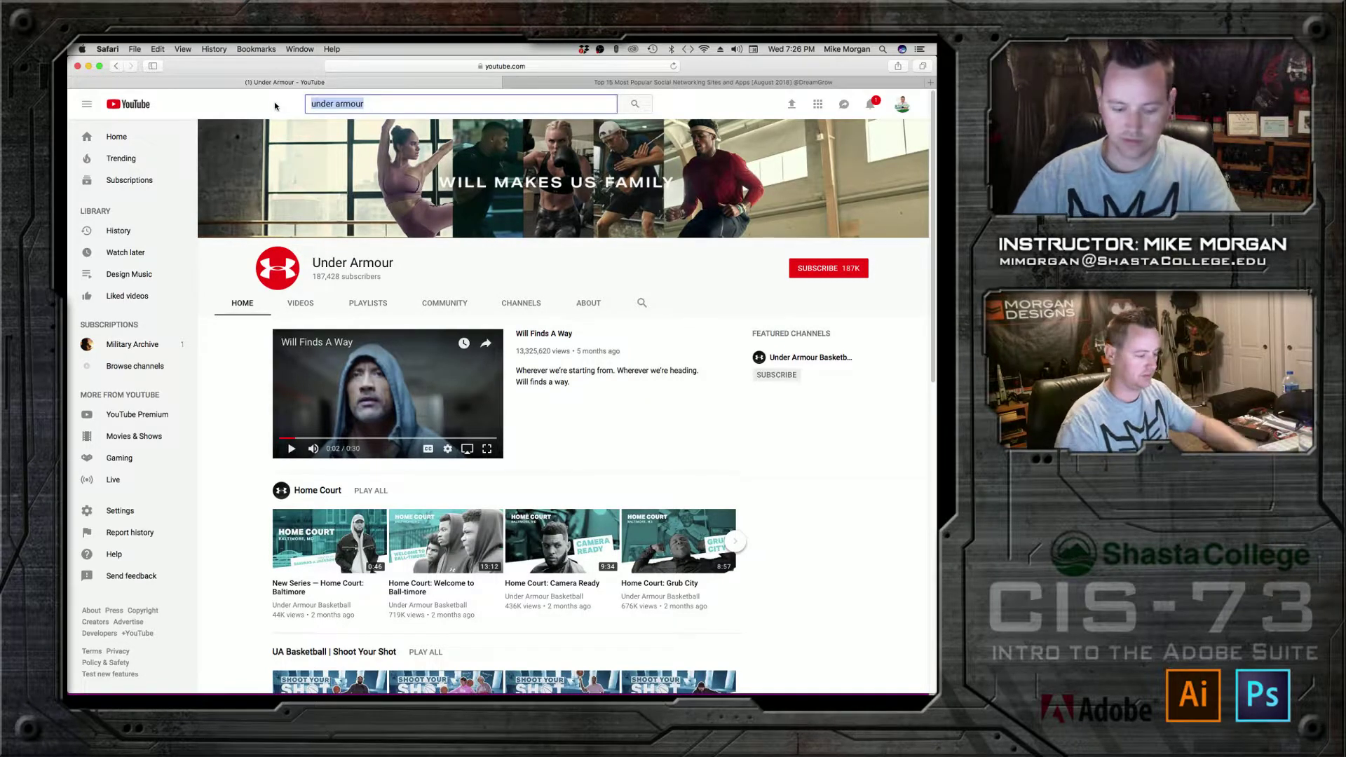
pyautogui.write('coc')
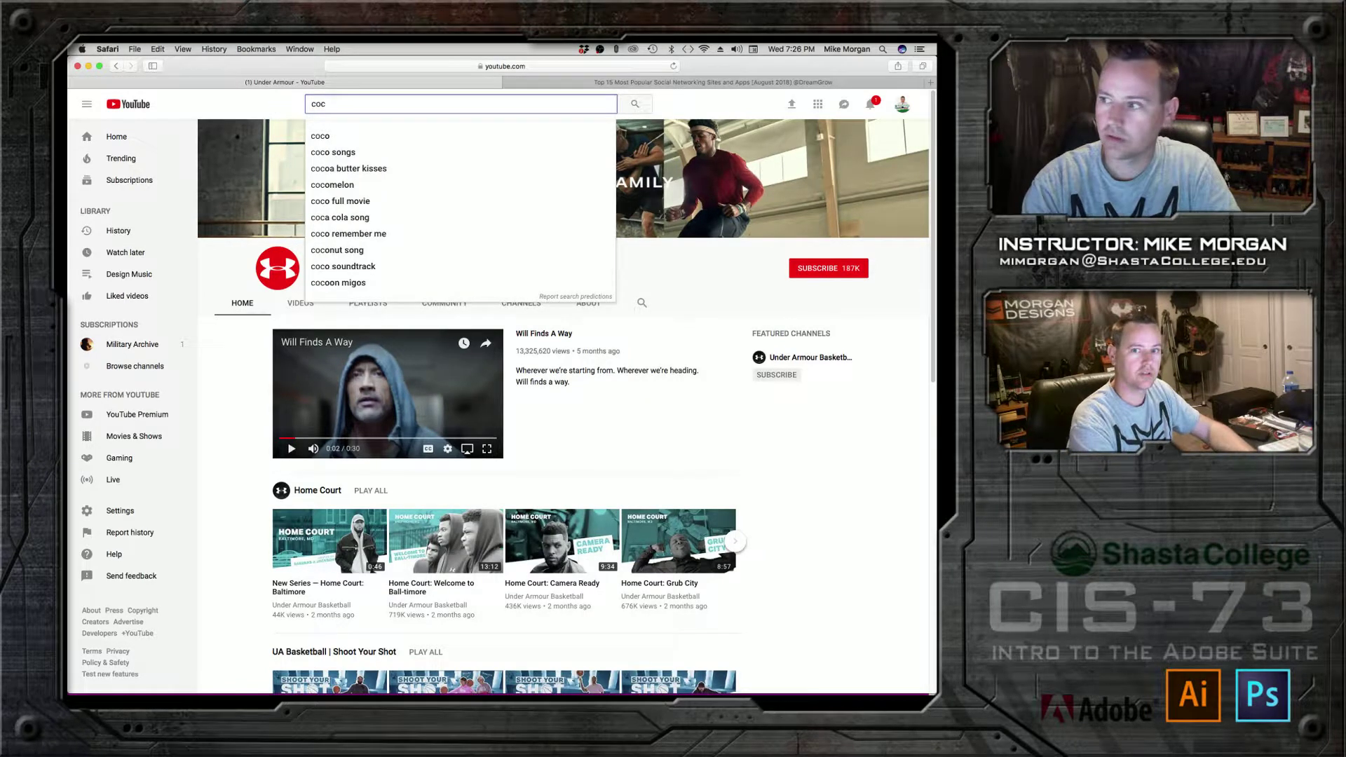
pyautogui.write('a cola')
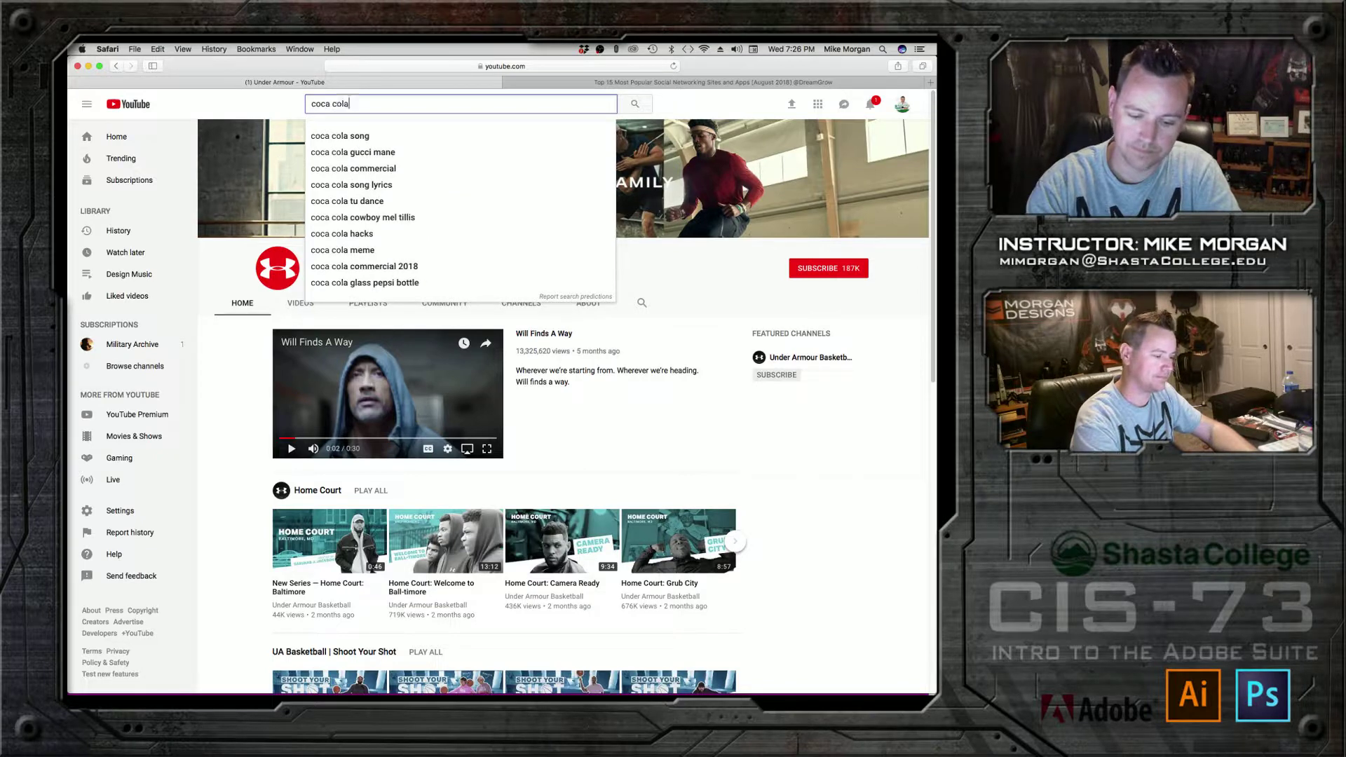
pyautogui.press('Return')
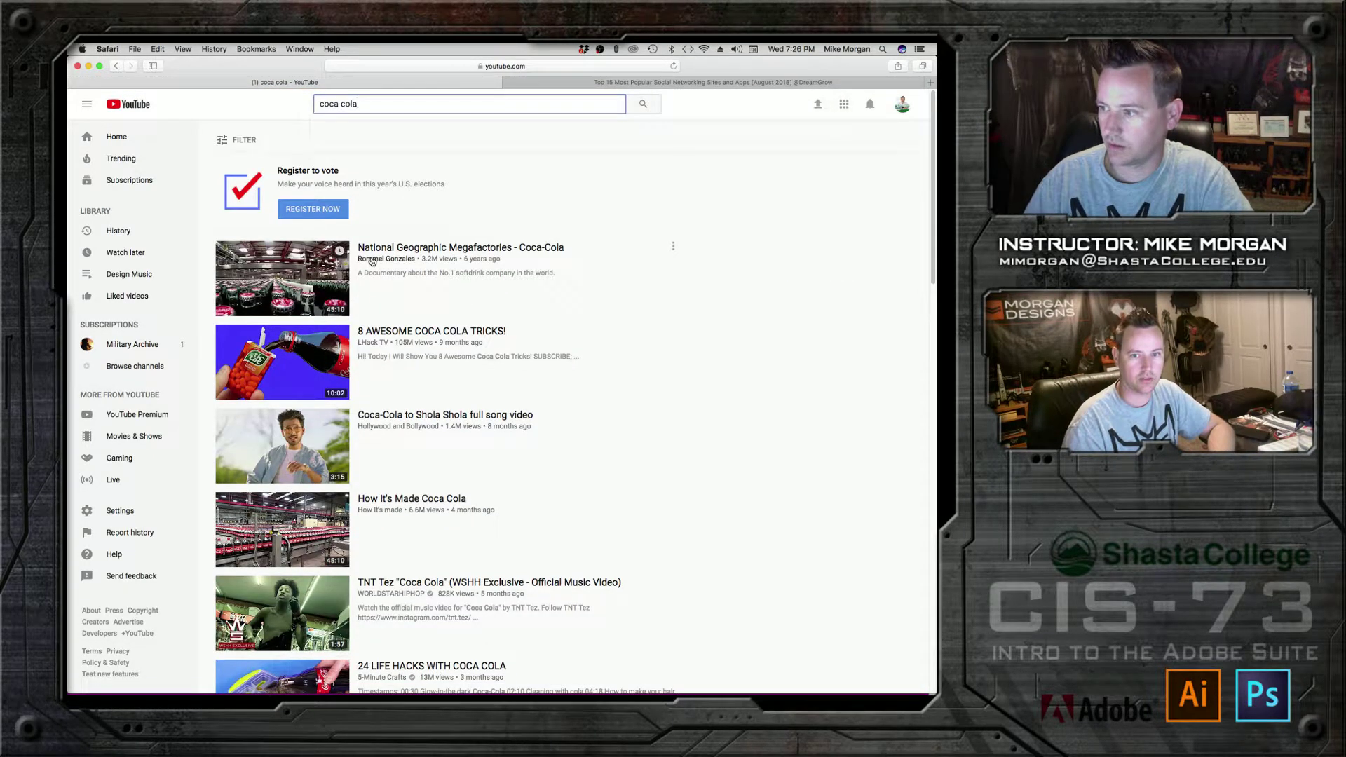
pyautogui.scroll(-10, 429, 519)
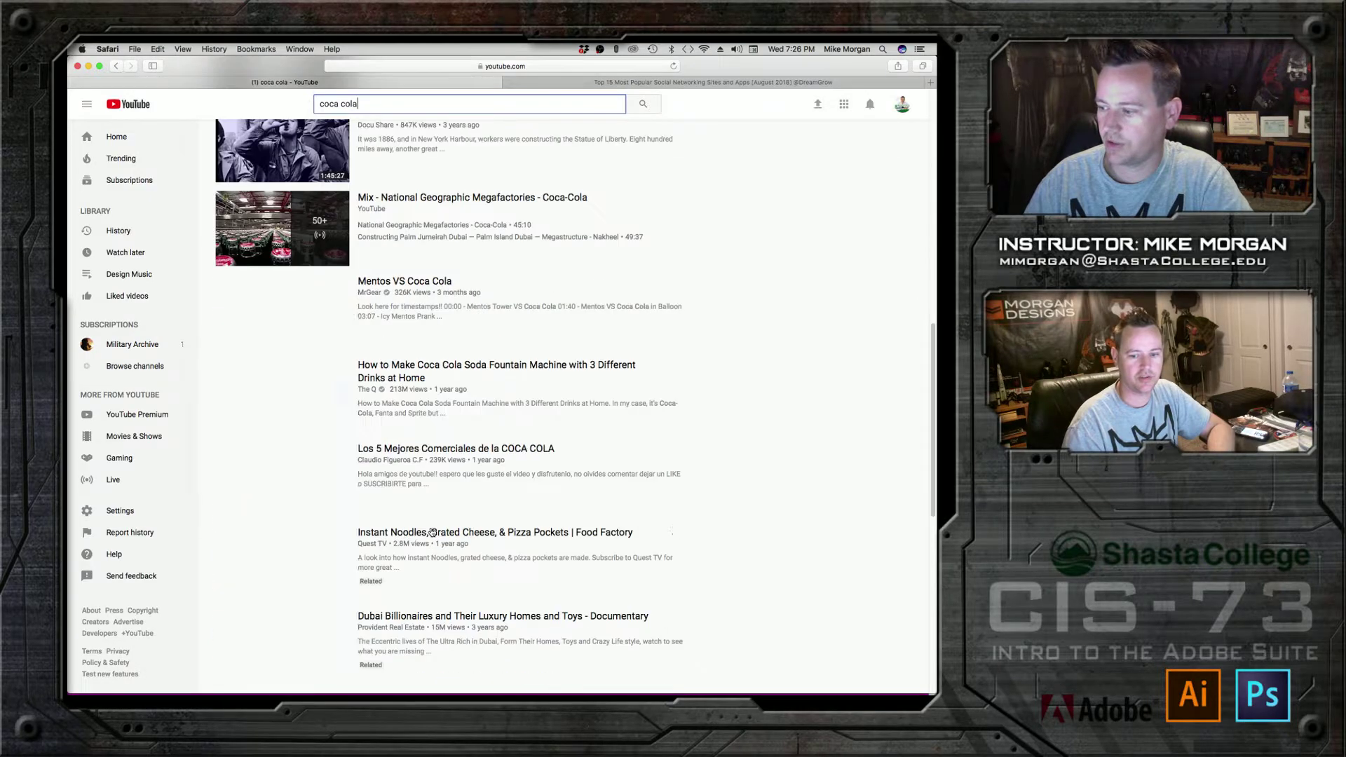
pyautogui.scroll(2, 433, 532)
pyautogui.scroll(8, 463, 449)
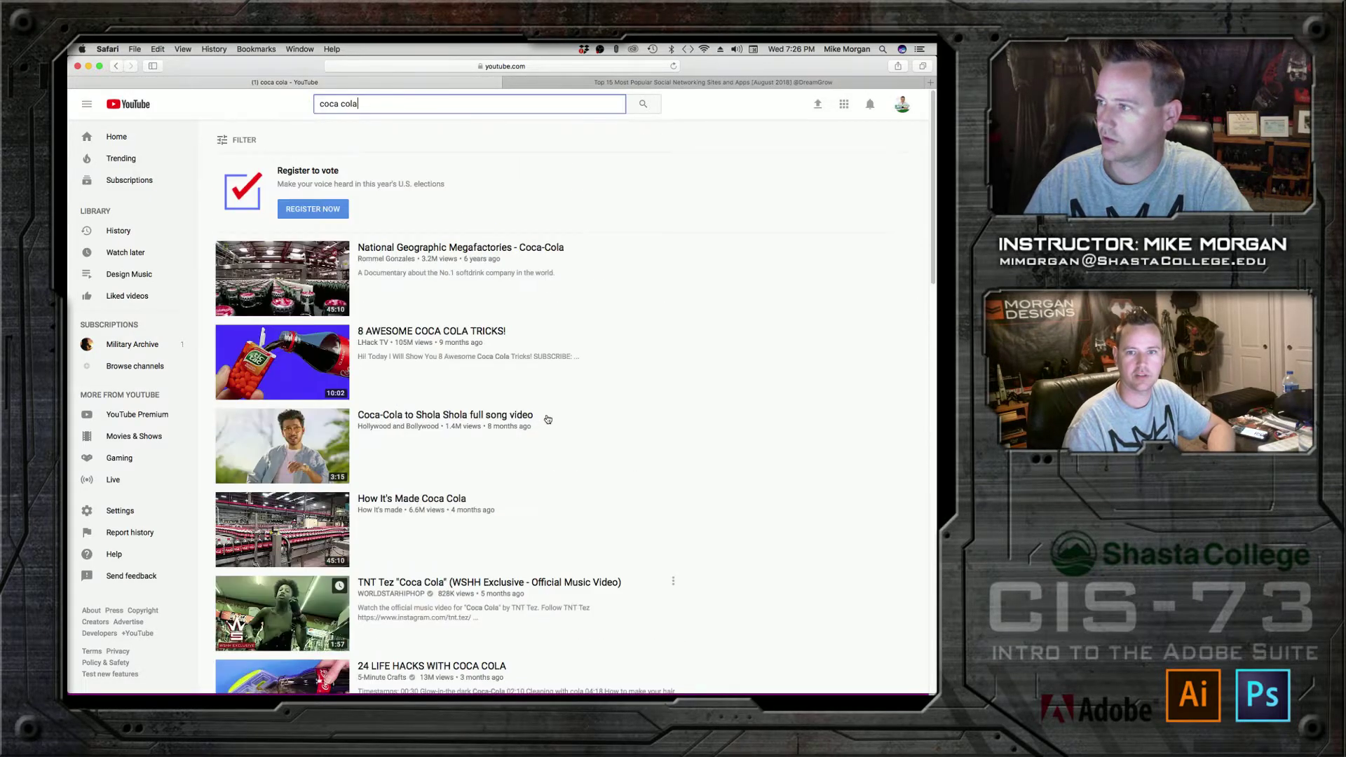
pyautogui.scroll(-3, 503, 362)
# Step: Search YouTube for "ktm", open the KTM Sportmotorcycle GmbH channel, and pause its featured video
pyautogui.moveTo(375, 104); pyautogui.dragTo(212, 98)
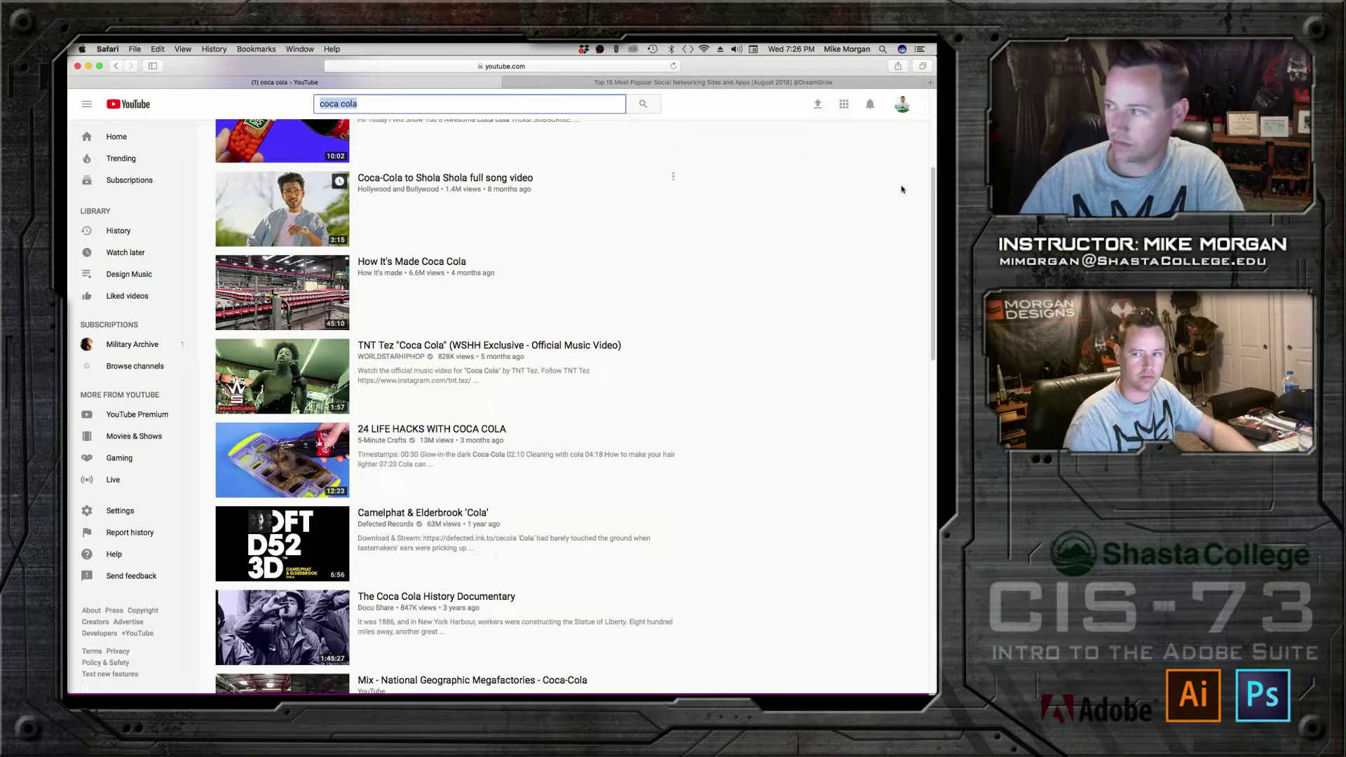
pyautogui.moveTo(931, 196); pyautogui.dragTo(924, 96)
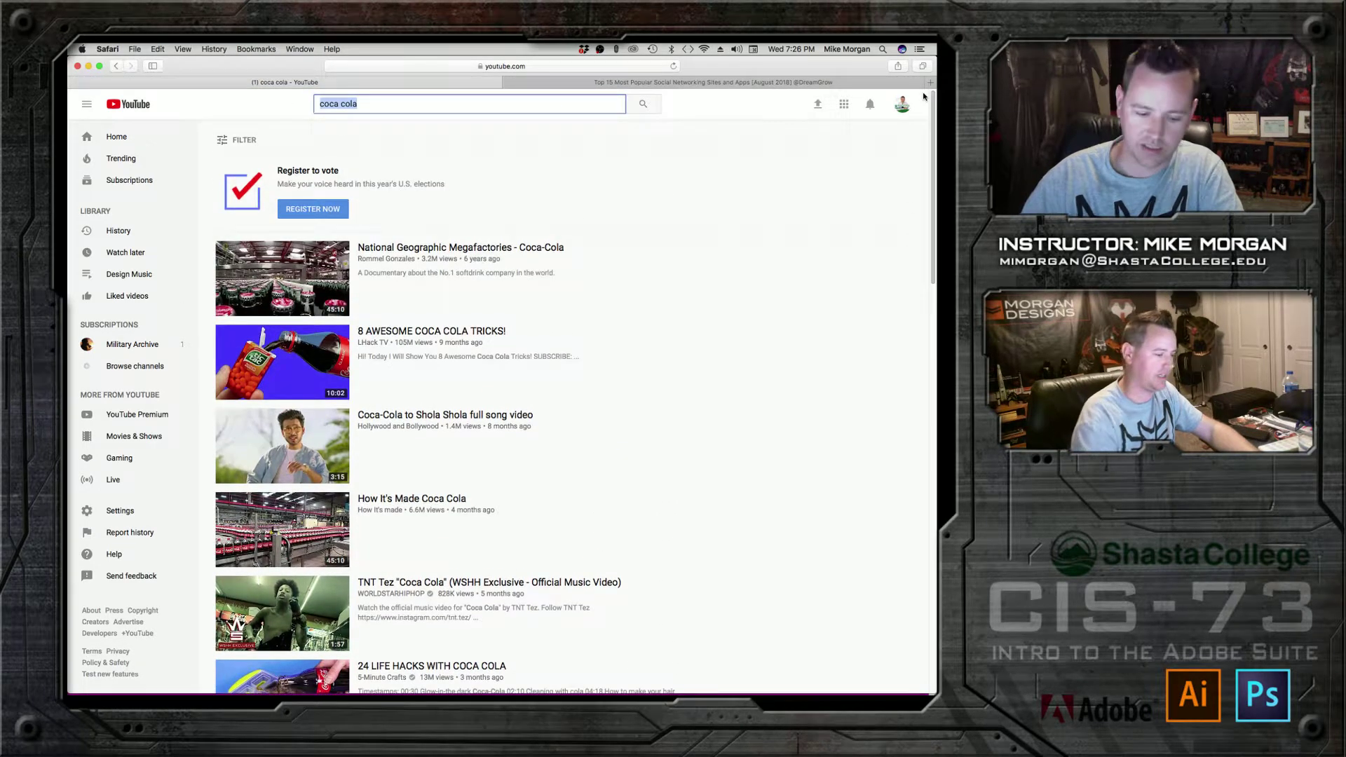
pyautogui.write('ktm')
pyautogui.press('Return')
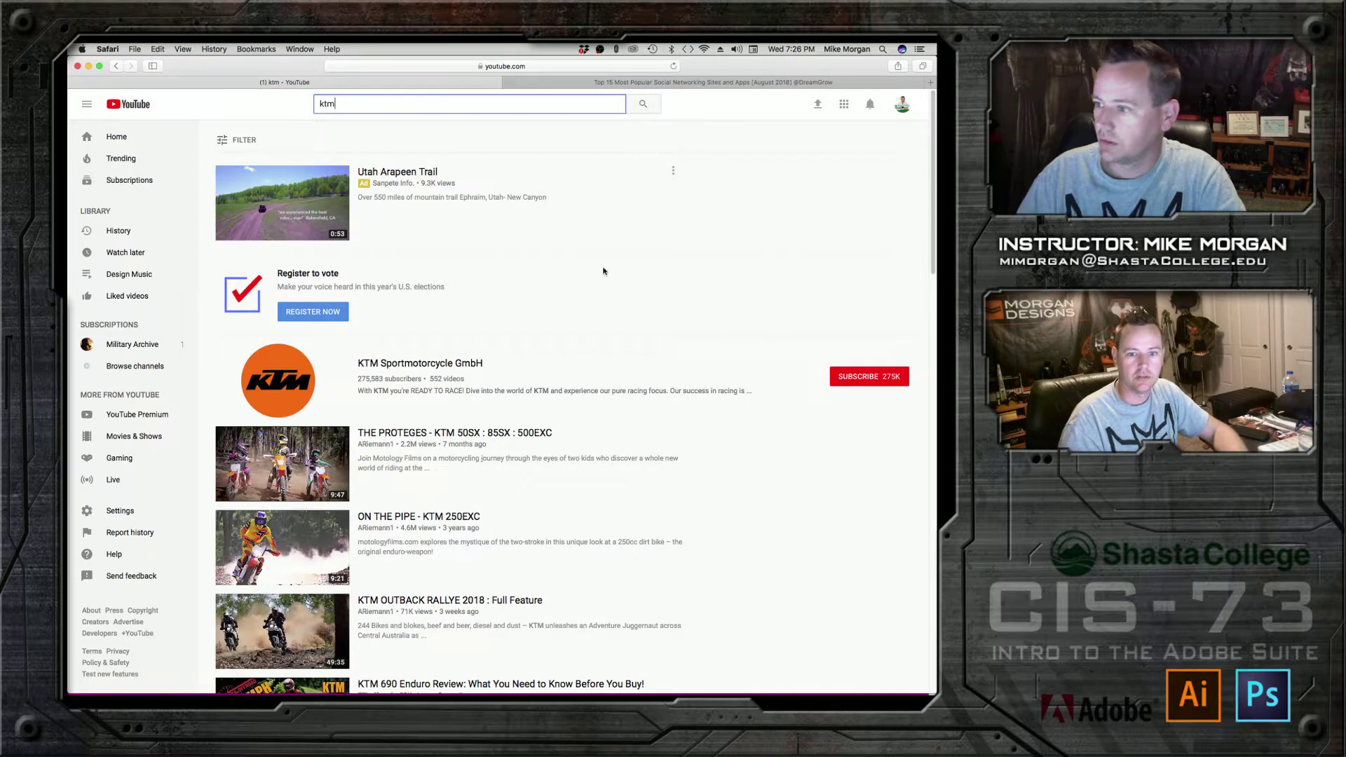
pyautogui.click(375, 368)
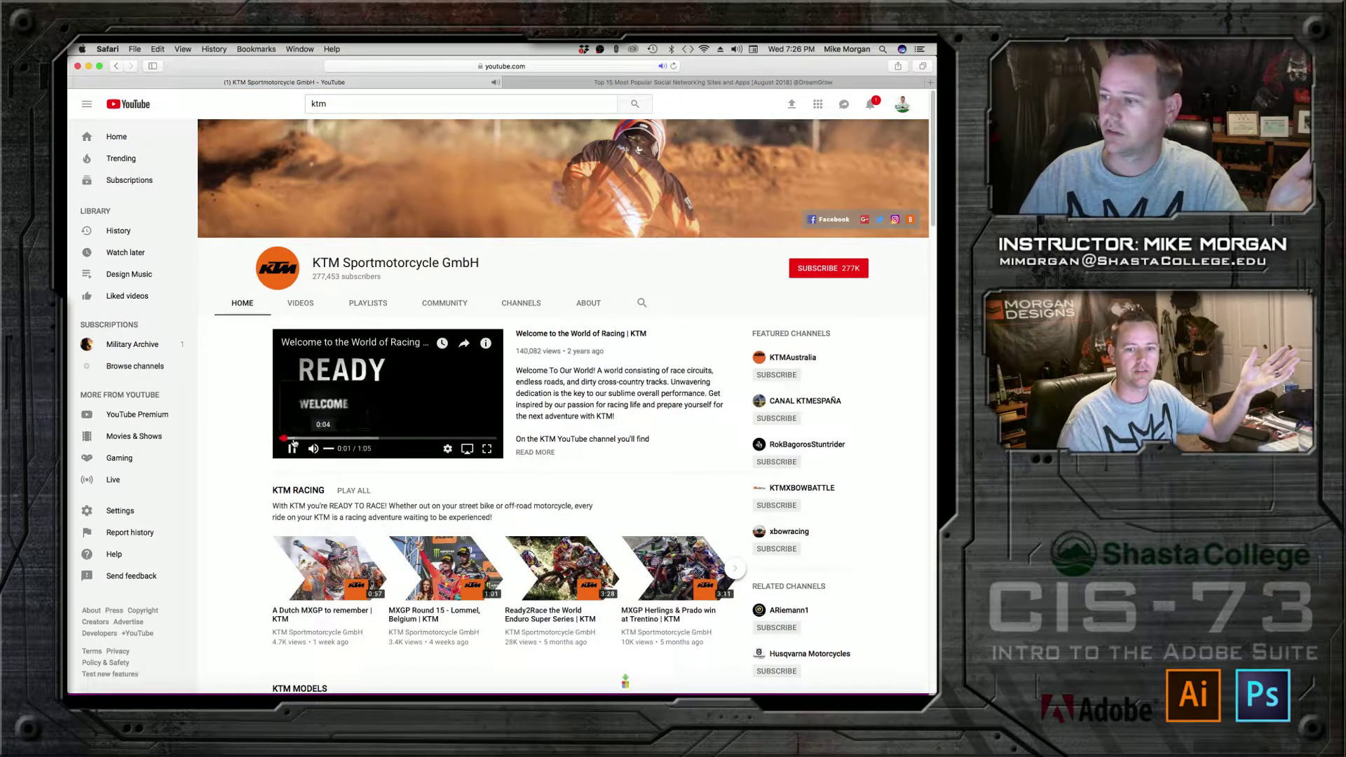
pyautogui.click(477, 363)
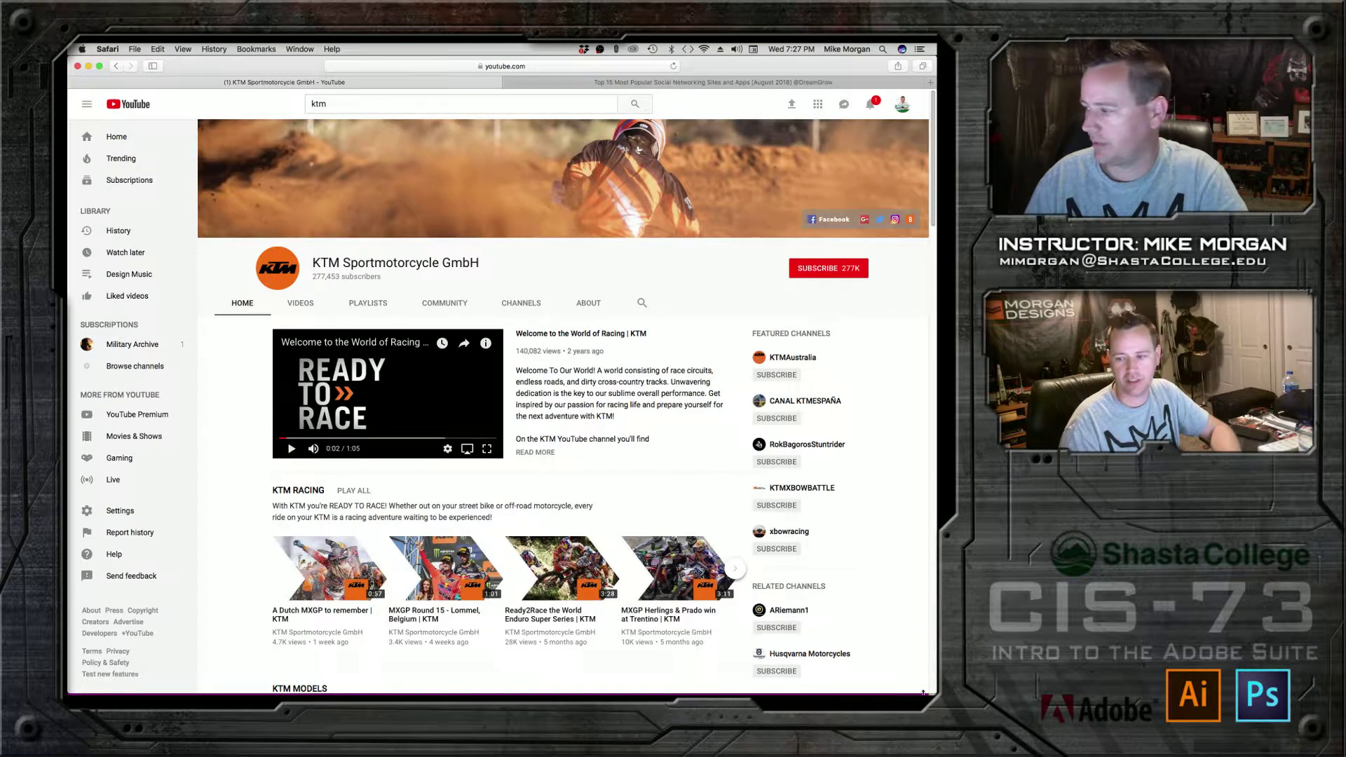
# Step: Shrink the YouTube window out of full size and position it over the assignment page
pyautogui.click(99, 66)
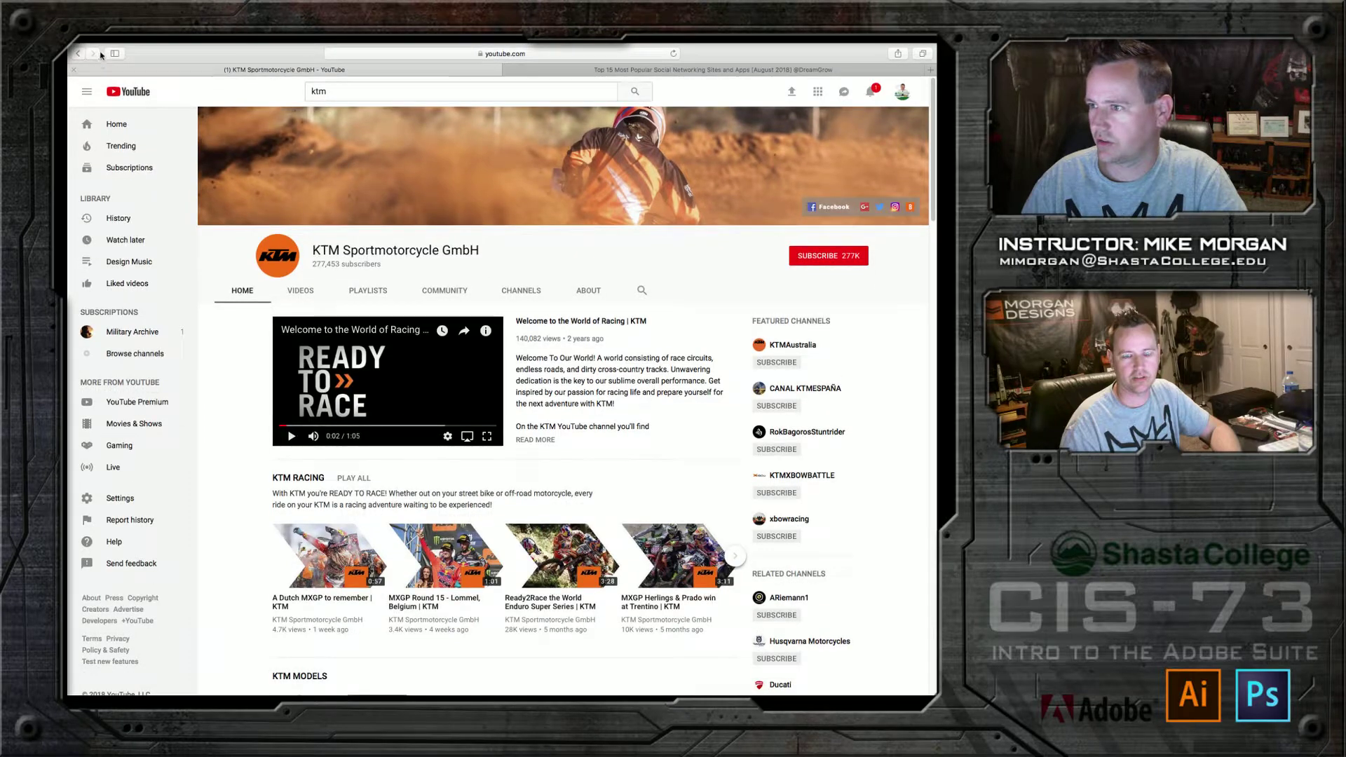
pyautogui.click(99, 67)
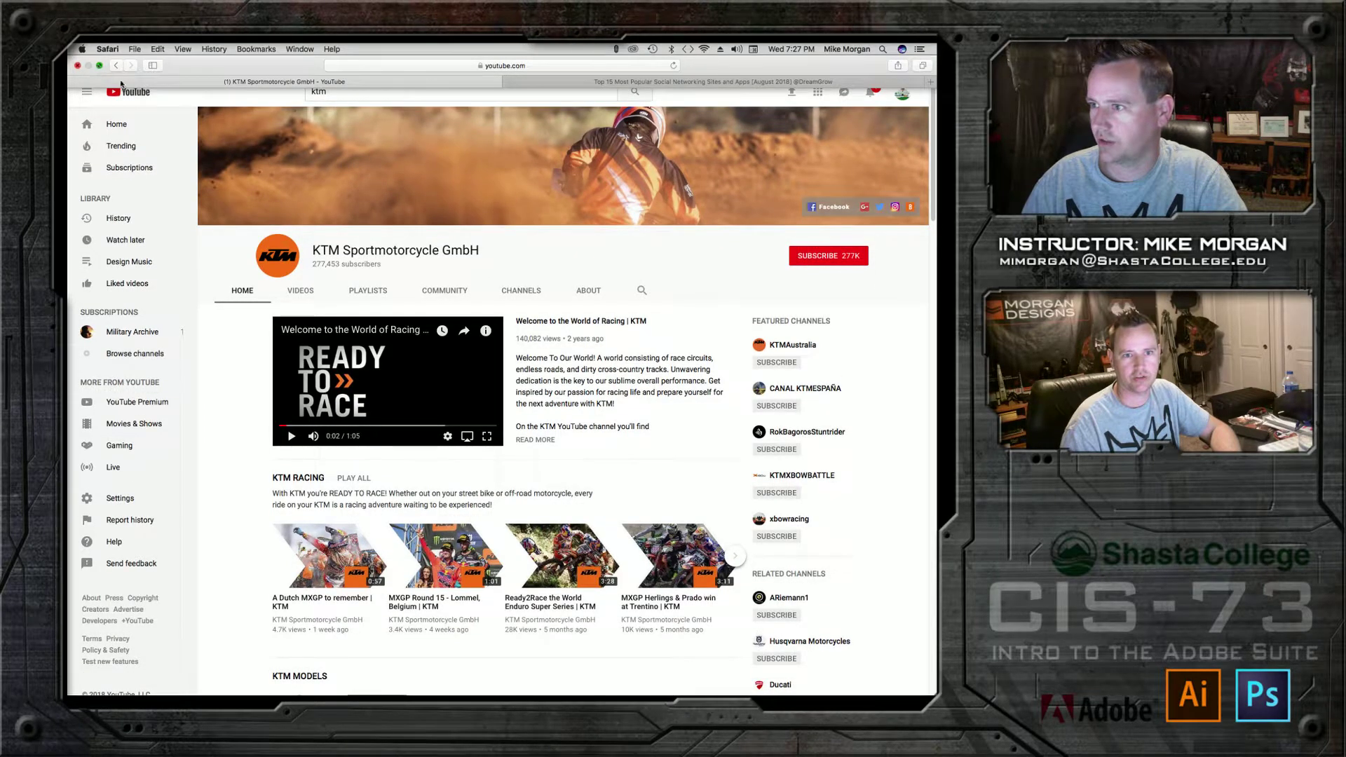
pyautogui.moveTo(933, 689); pyautogui.dragTo(587, 422)
pyautogui.moveTo(469, 67); pyautogui.dragTo(661, 124)
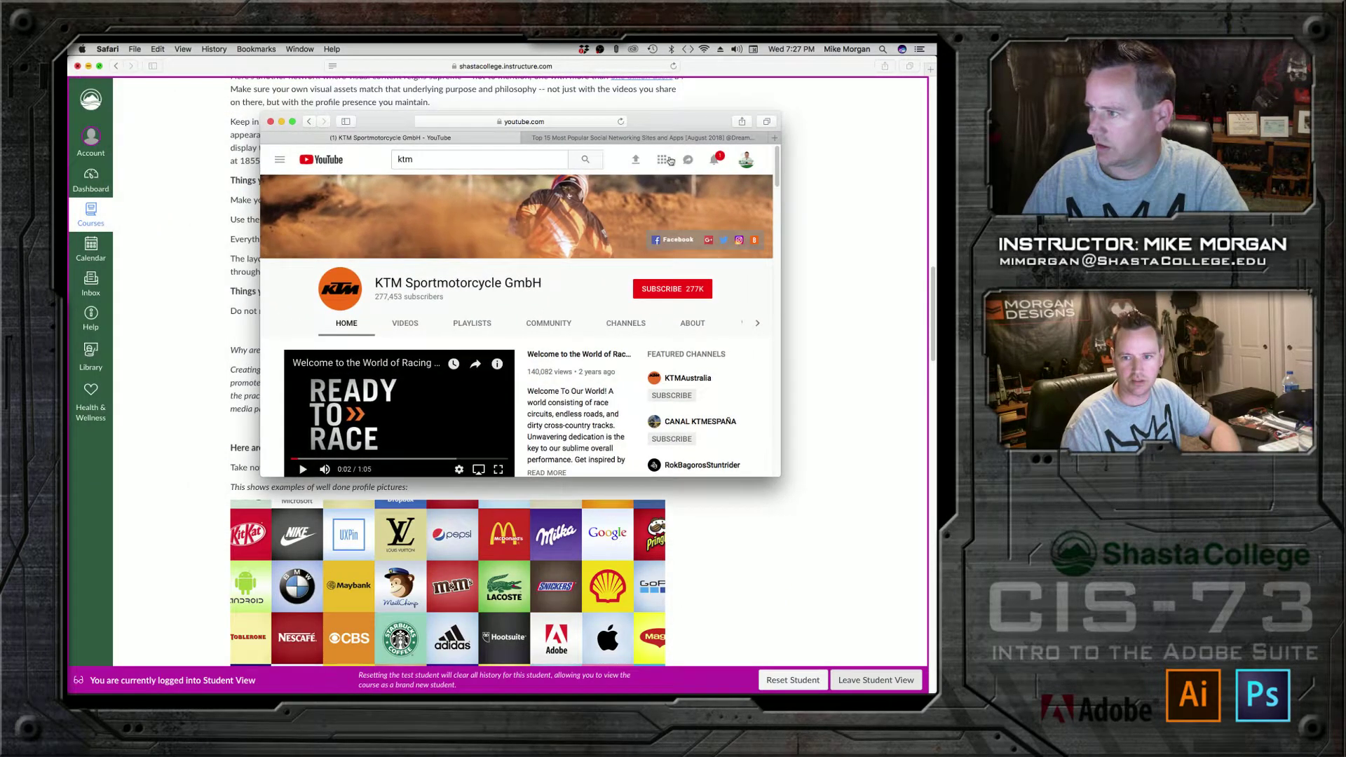
pyautogui.moveTo(781, 475); pyautogui.dragTo(554, 518)
pyautogui.moveTo(766, 660); pyautogui.dragTo(814, 642)
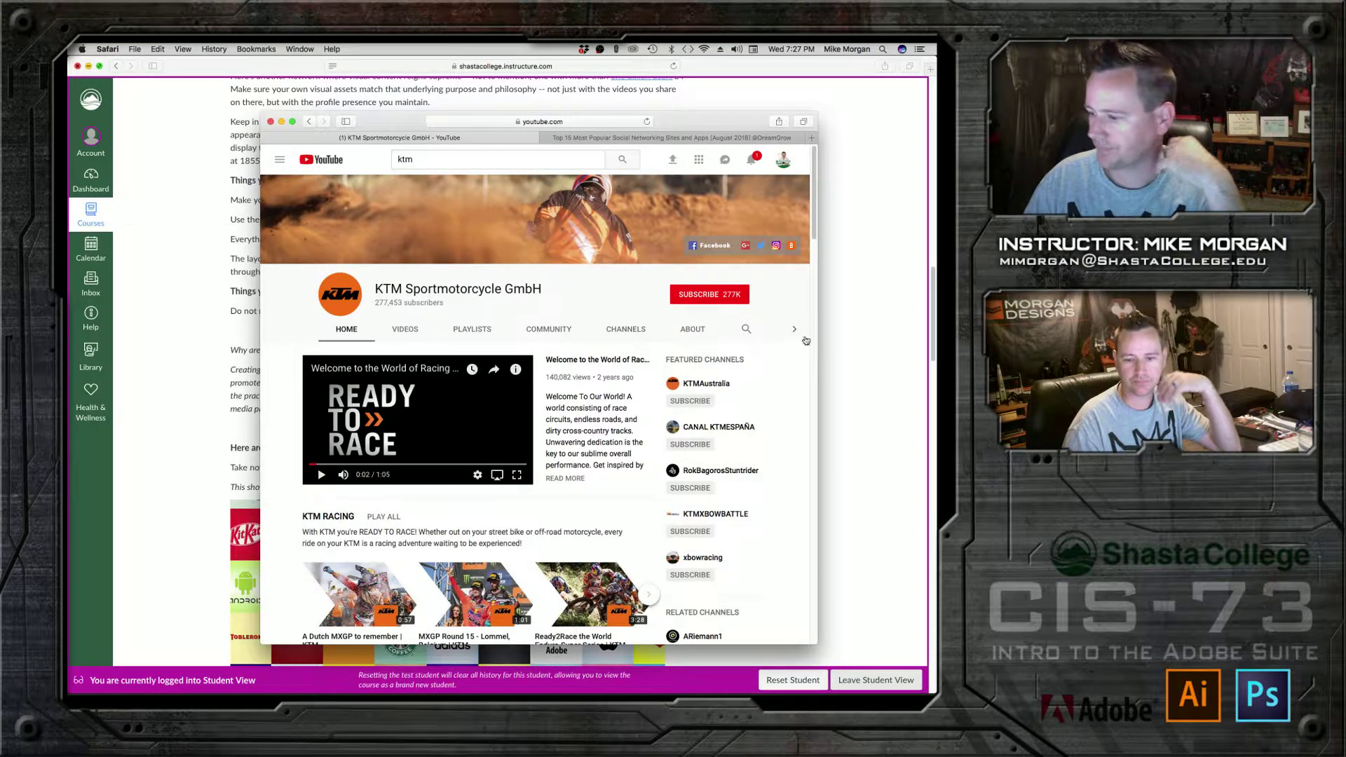
# Step: Examine the branding of the KTM channel's video thumbnails and playlists, and minimize the YouTube window
pyautogui.scroll(-5, 630, 350)
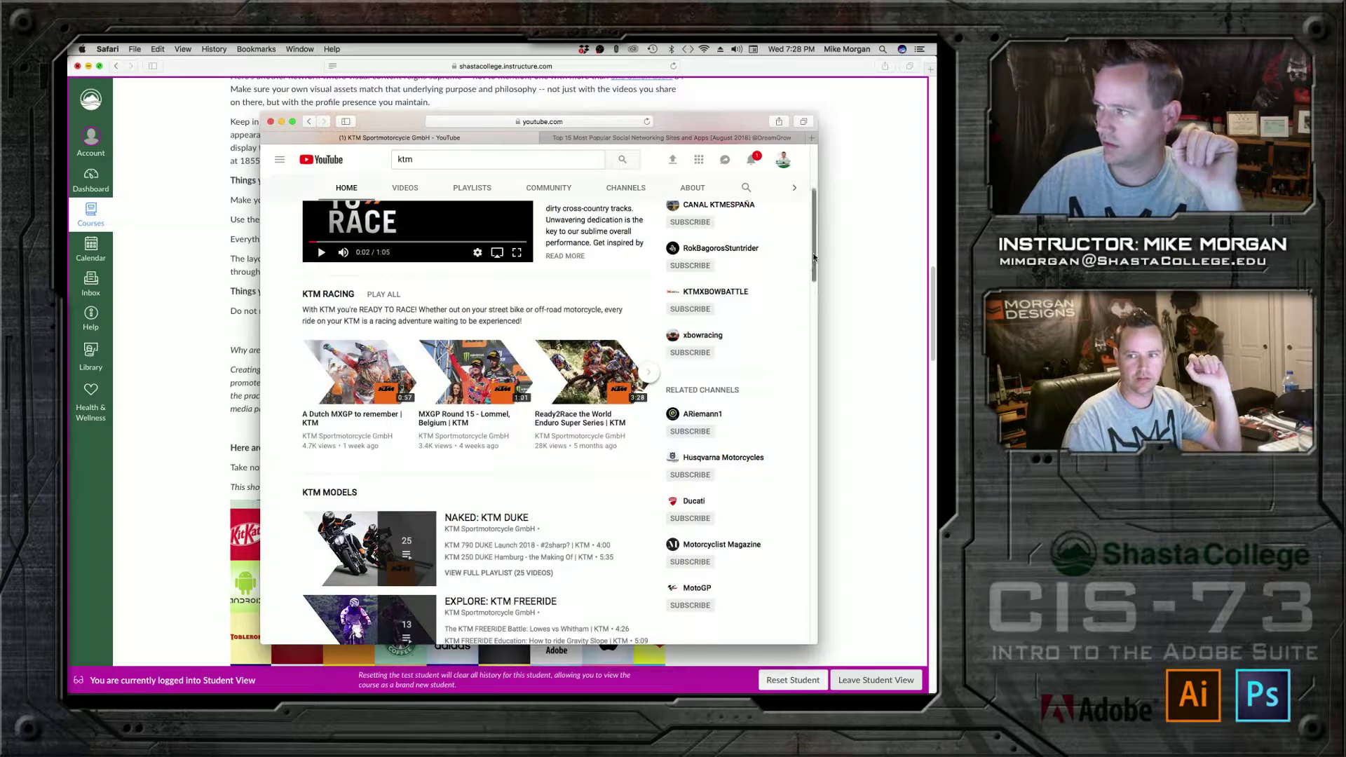
pyautogui.moveTo(813, 258); pyautogui.dragTo(813, 306)
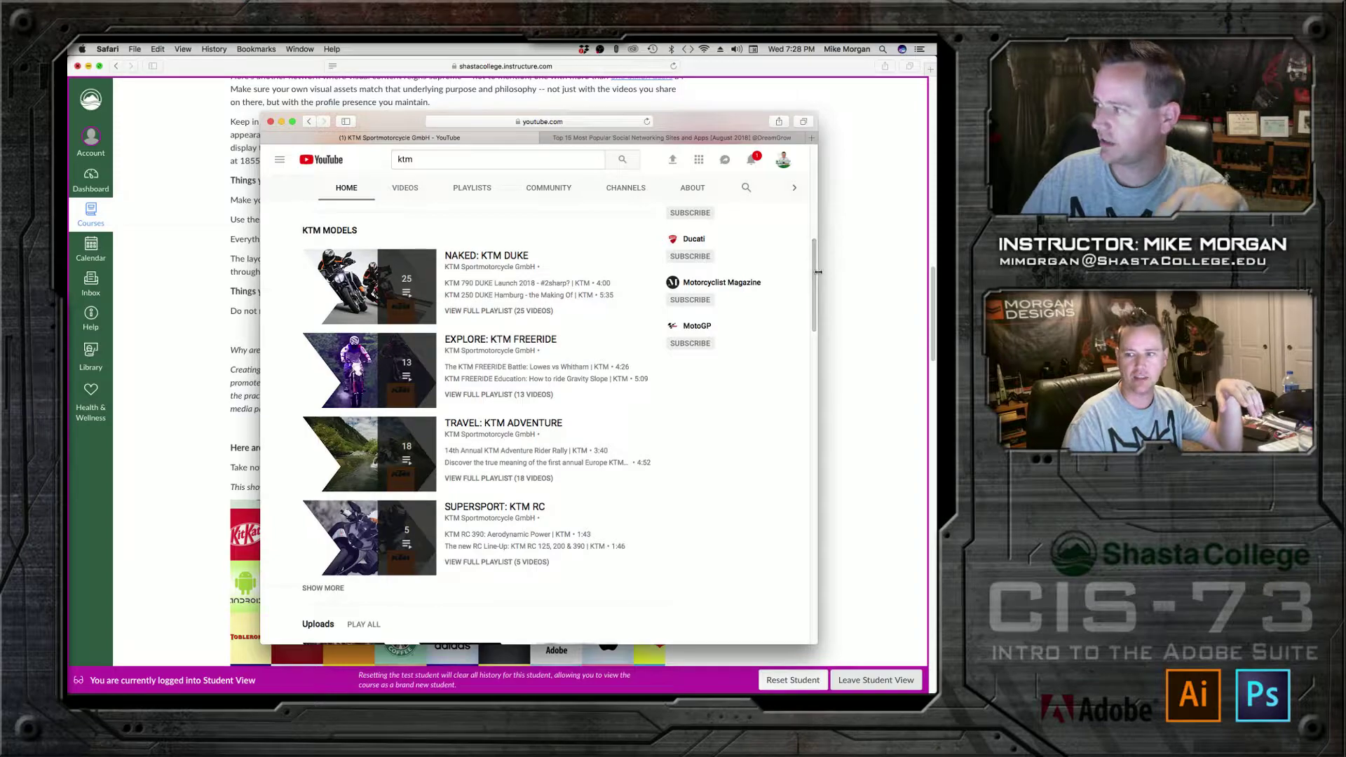
pyautogui.moveTo(814, 273); pyautogui.dragTo(815, 191)
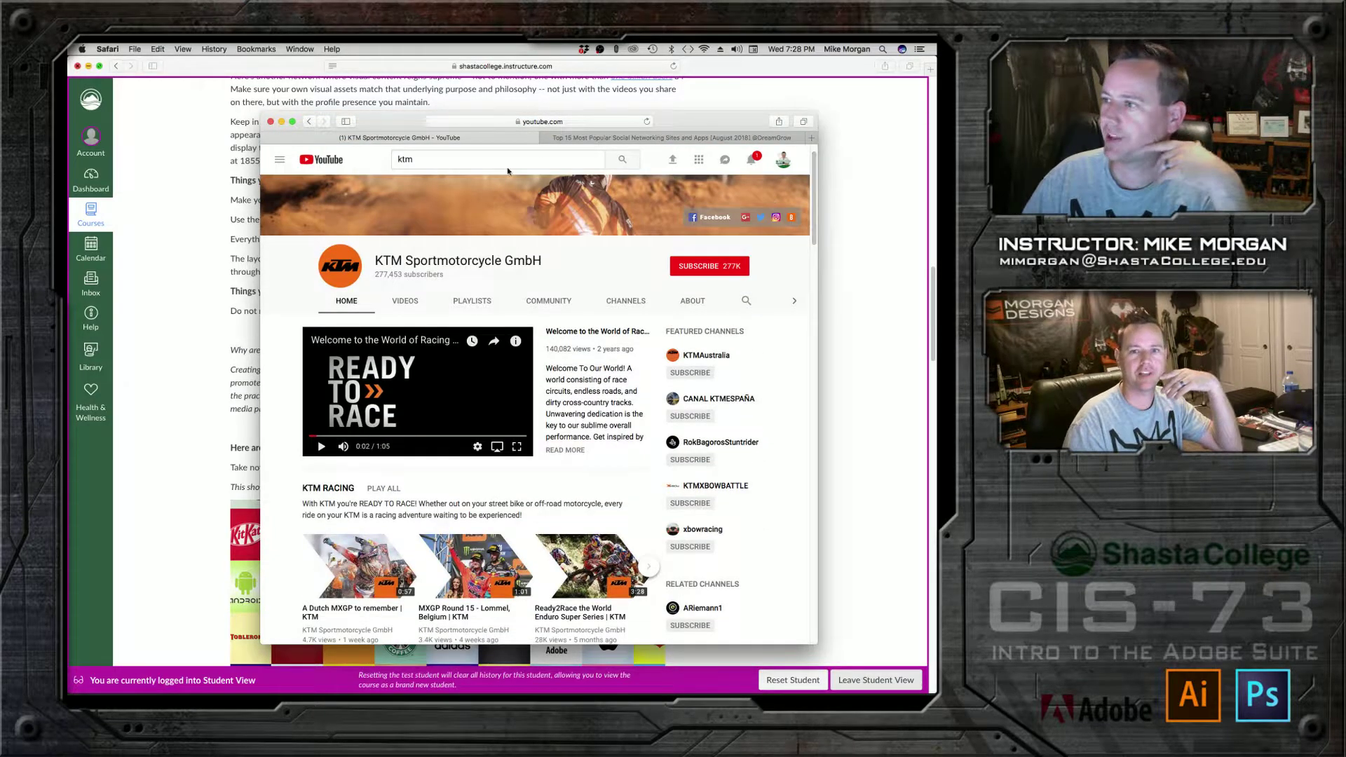
pyautogui.click(283, 122)
# Step: Study the assignment's example profile pictures, Facebook headers, YouTube header images and thumbnails, and return to the start of the page
pyautogui.scroll(-5, 491, 350)
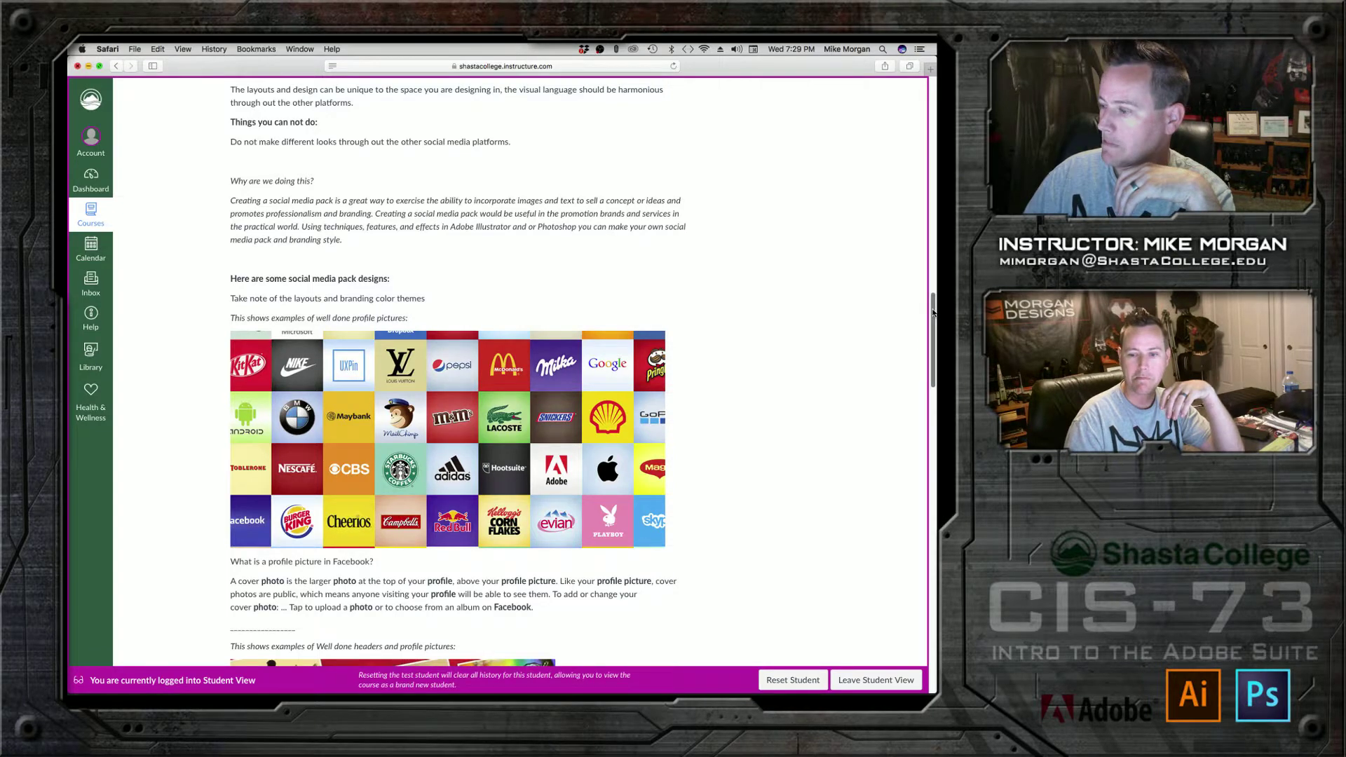
pyautogui.moveTo(931, 315); pyautogui.dragTo(930, 374)
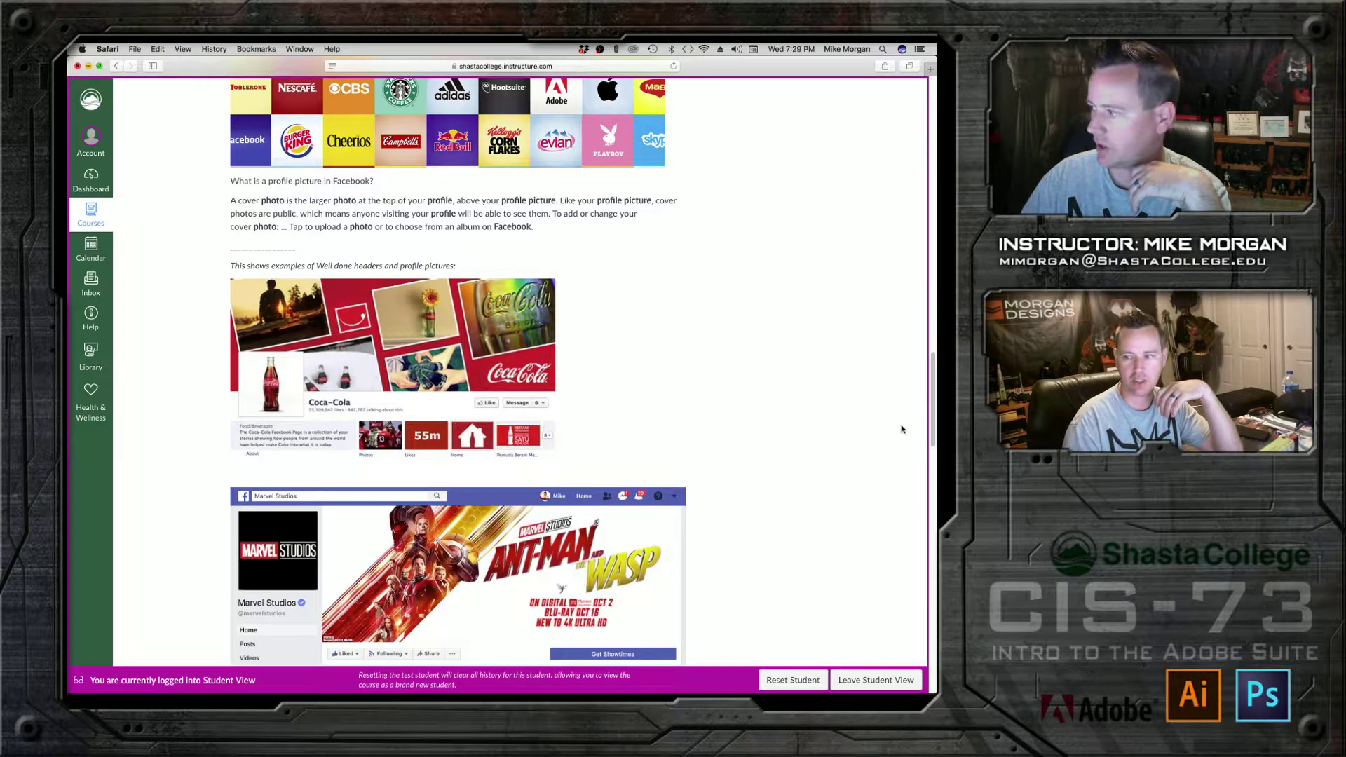
pyautogui.moveTo(933, 389); pyautogui.dragTo(927, 433)
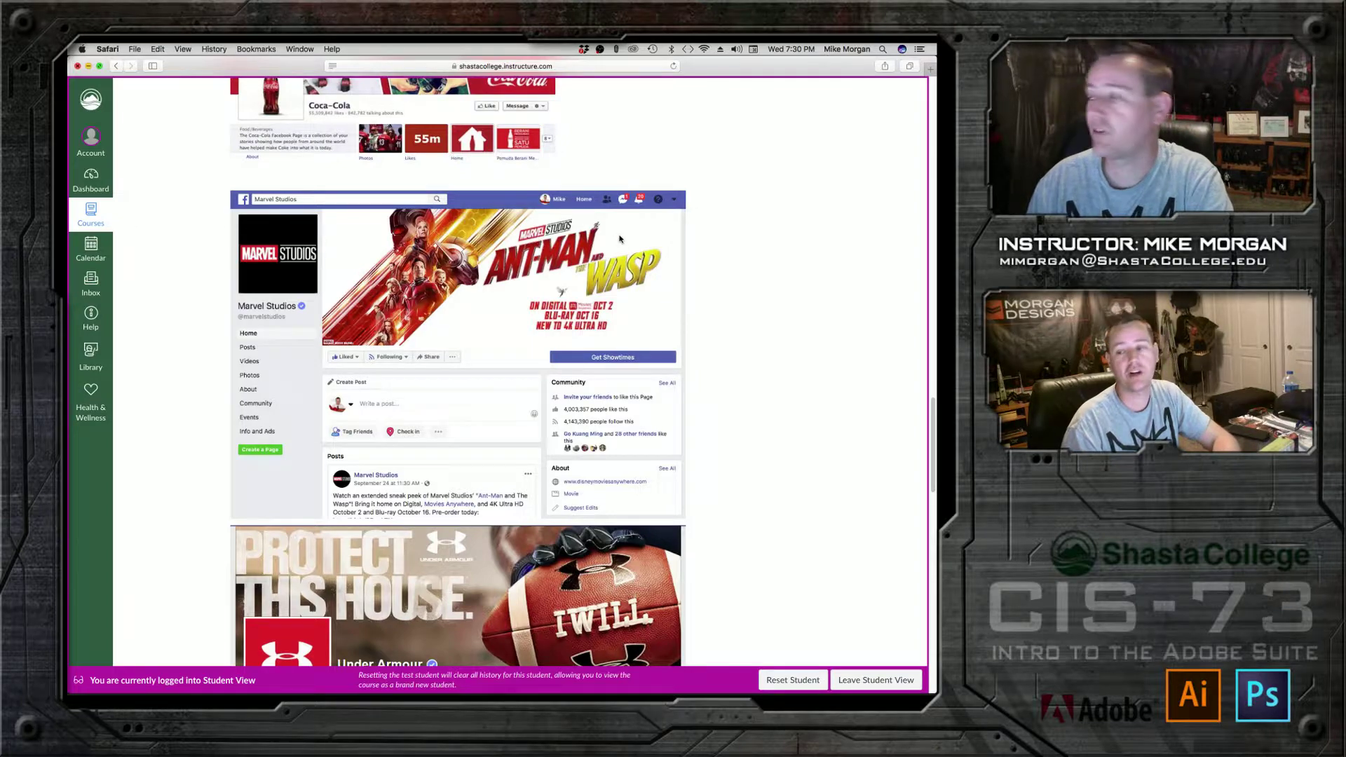
pyautogui.scroll(-6, 931, 447)
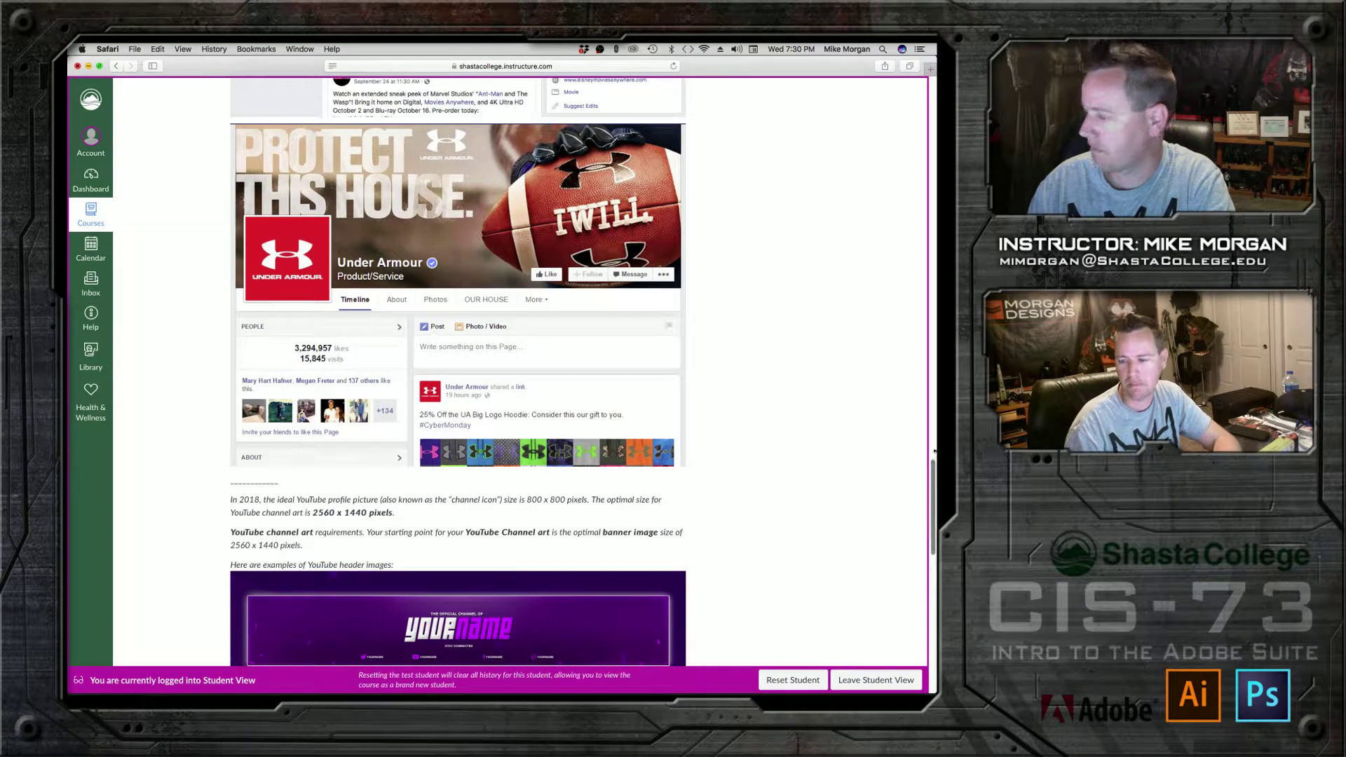
pyautogui.scroll(-5, 927, 483)
pyautogui.scroll(-3, 925, 518)
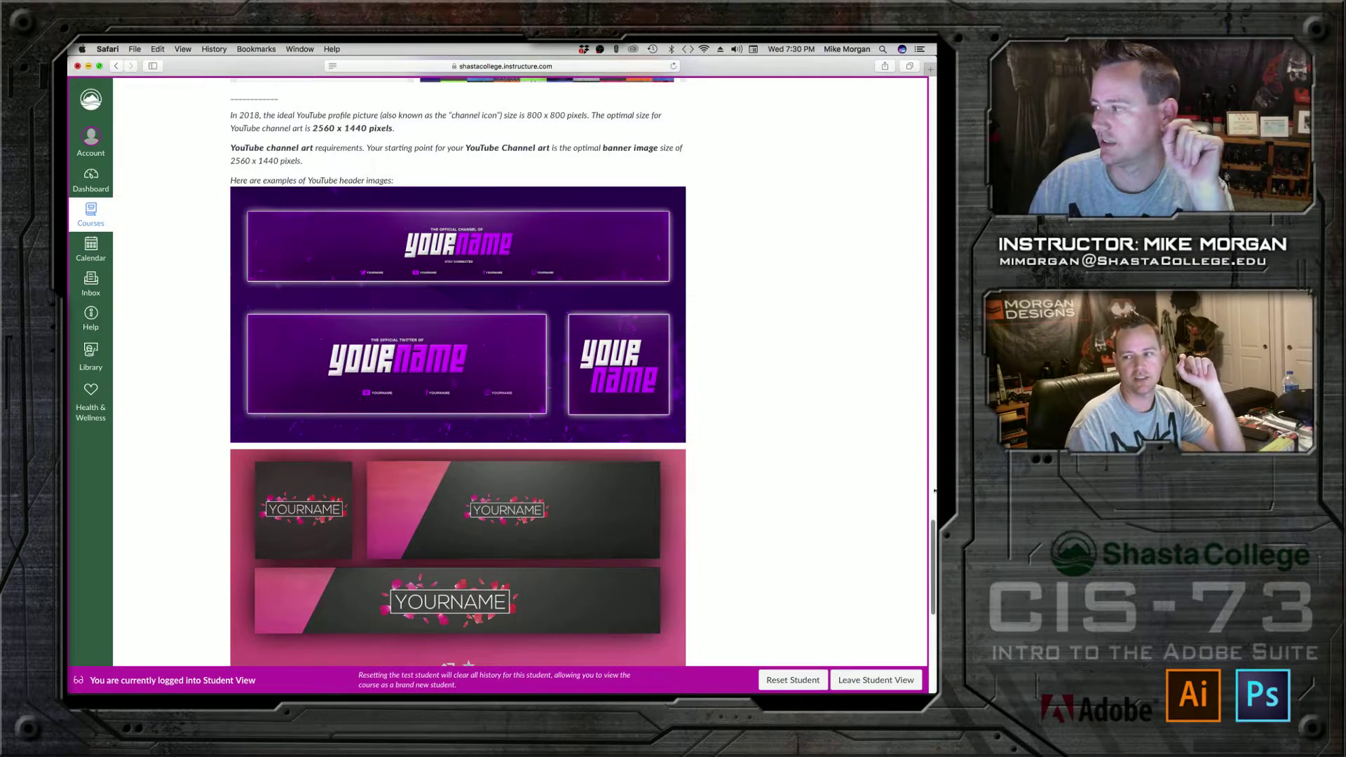
pyautogui.moveTo(933, 537); pyautogui.dragTo(933, 612)
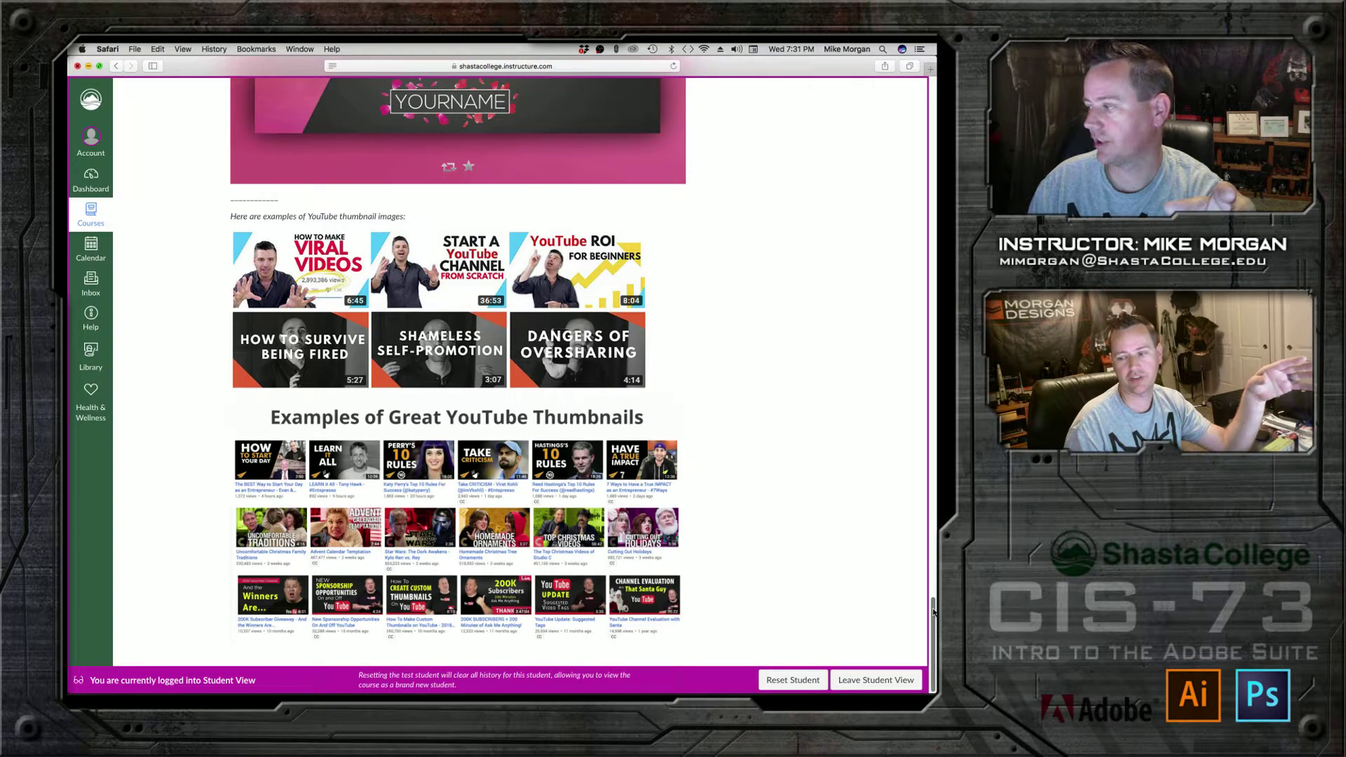
pyautogui.scroll(7, 401, 440)
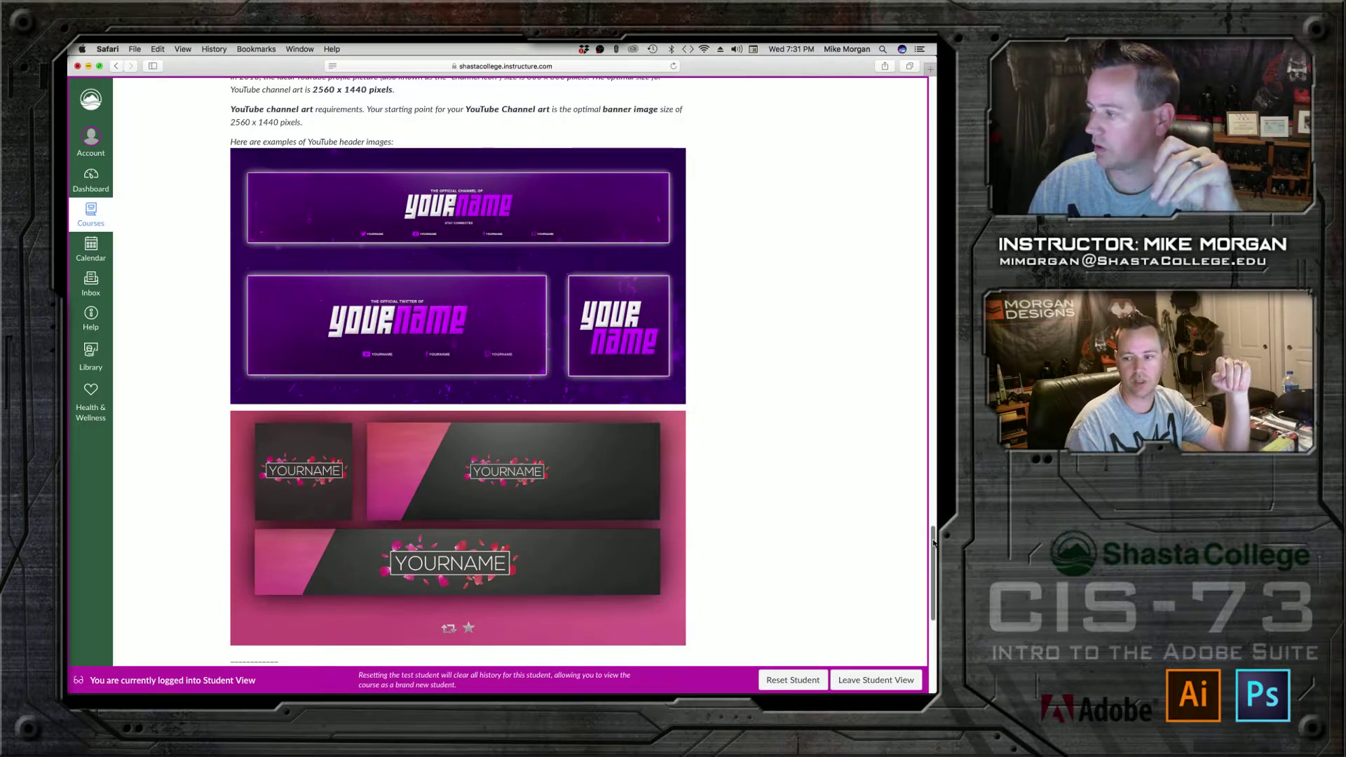
pyautogui.moveTo(934, 550); pyautogui.dragTo(920, 619)
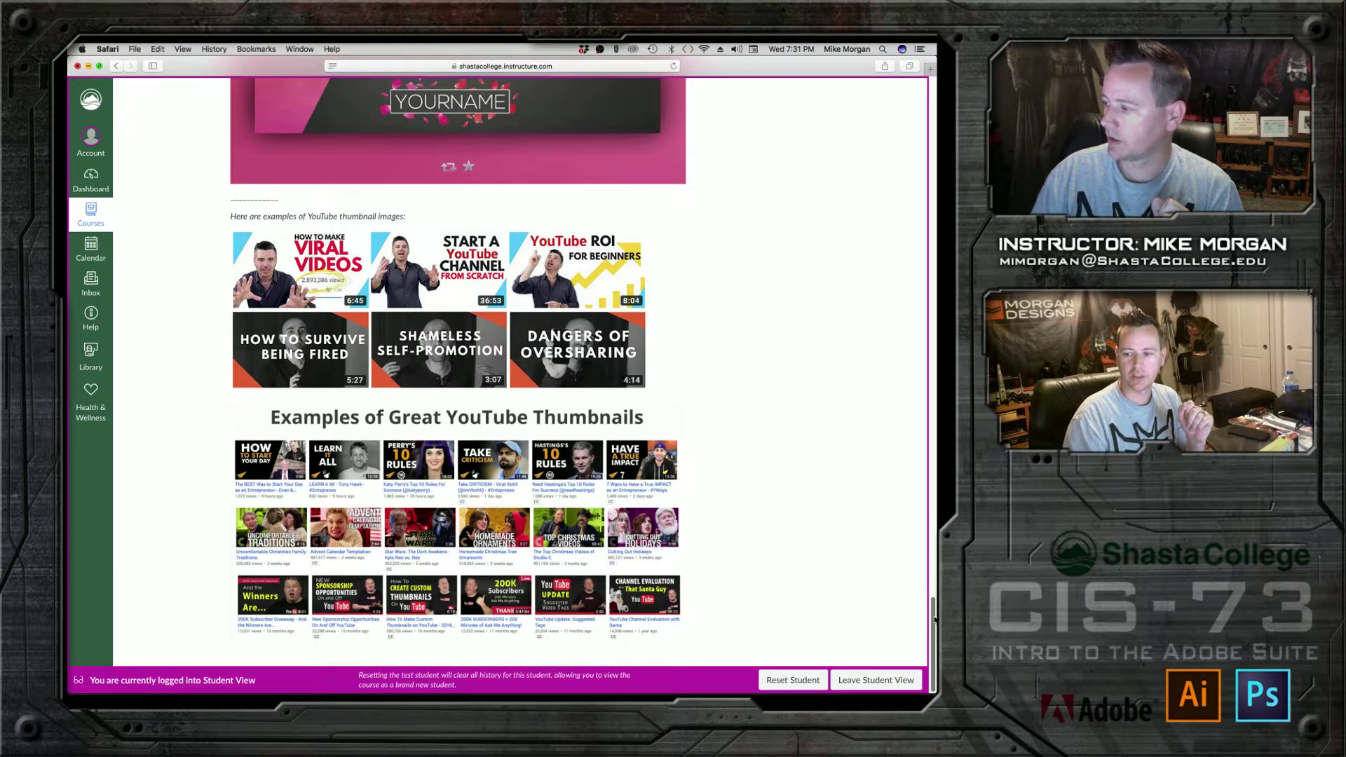
pyautogui.moveTo(931, 639); pyautogui.dragTo(900, 75)
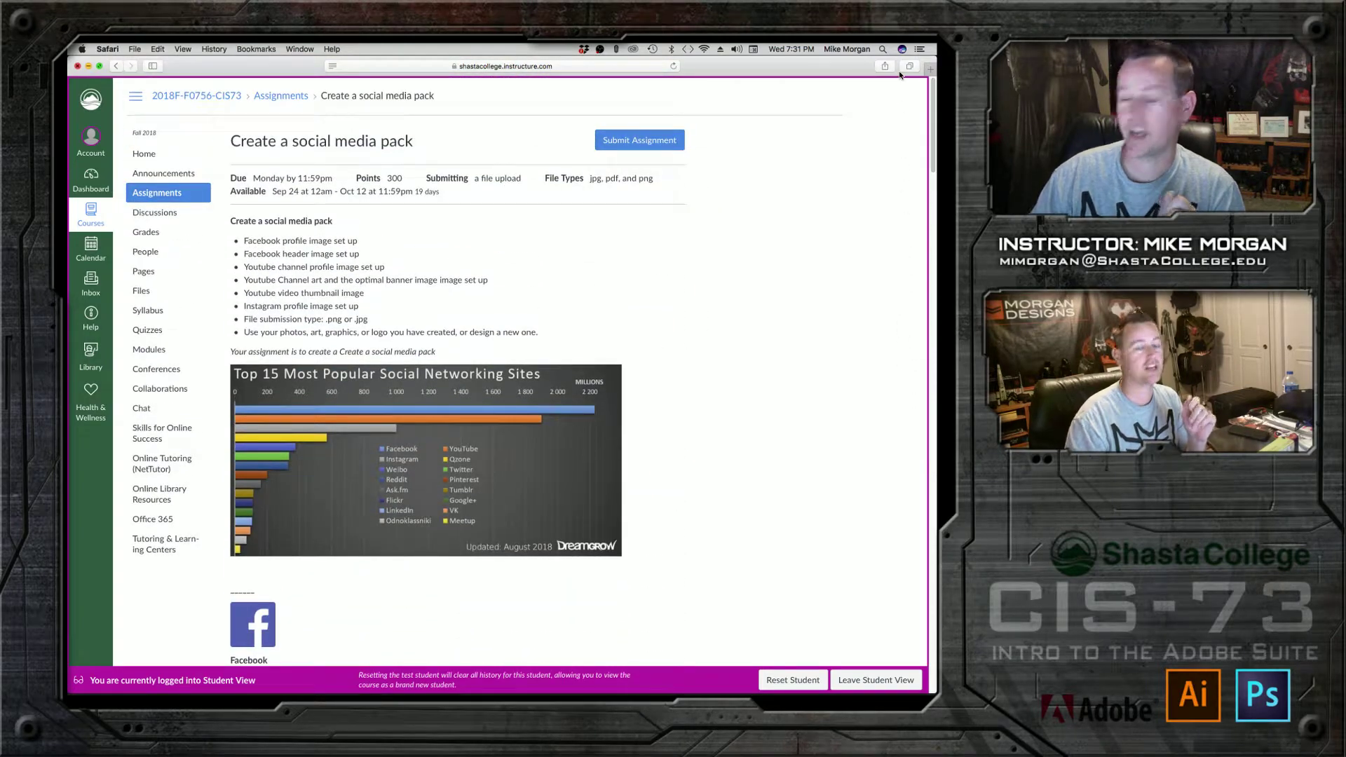